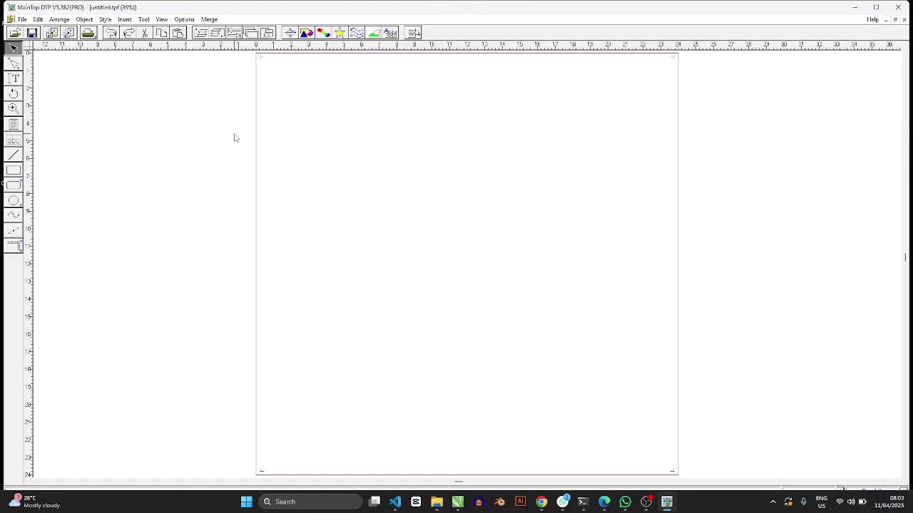
# Step: Draw a rectangle near the top-left of the page and an ellipse to its right
pyautogui.click(233, 33)
pyautogui.press('r')
pyautogui.moveTo(340, 80); pyautogui.dragTo(422, 160)
pyautogui.press('e')
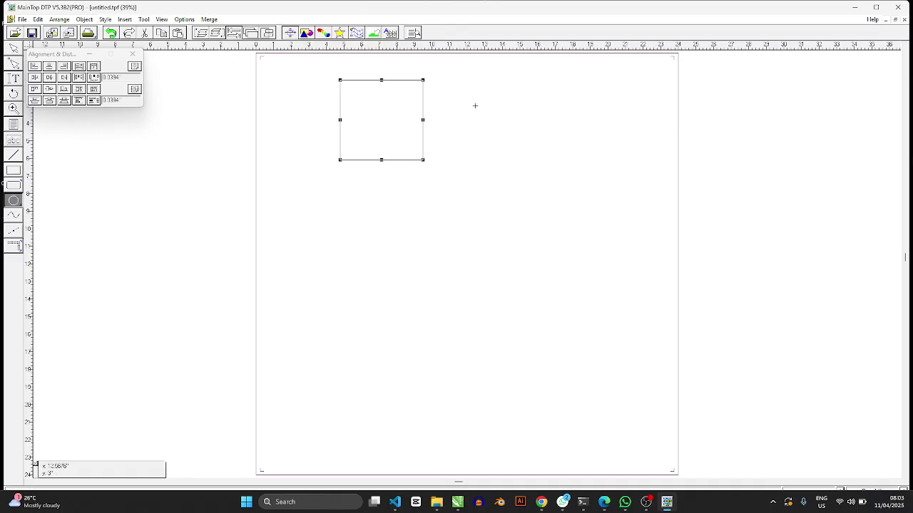
pyautogui.moveTo(444, 96); pyautogui.dragTo(534, 205)
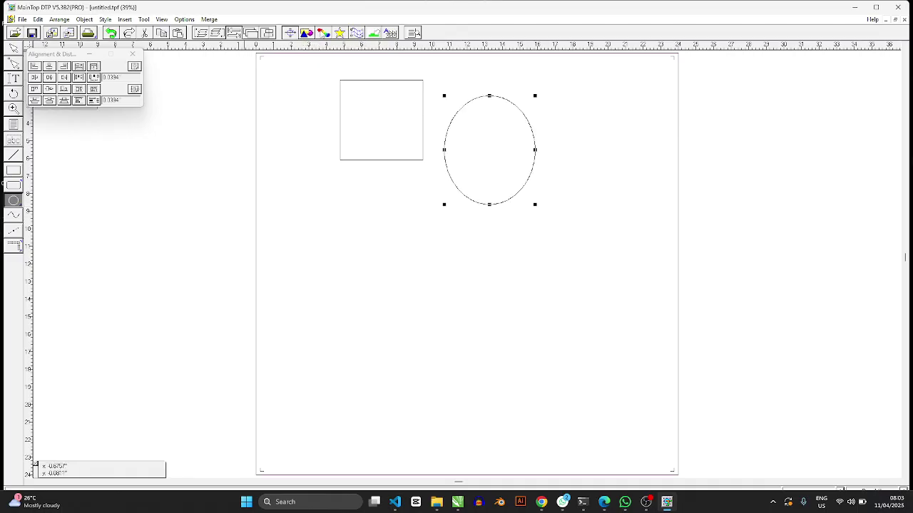
# Step: Give the ellipse a solid Color Filling in Red in the Graph panel
pyautogui.click(305, 33)
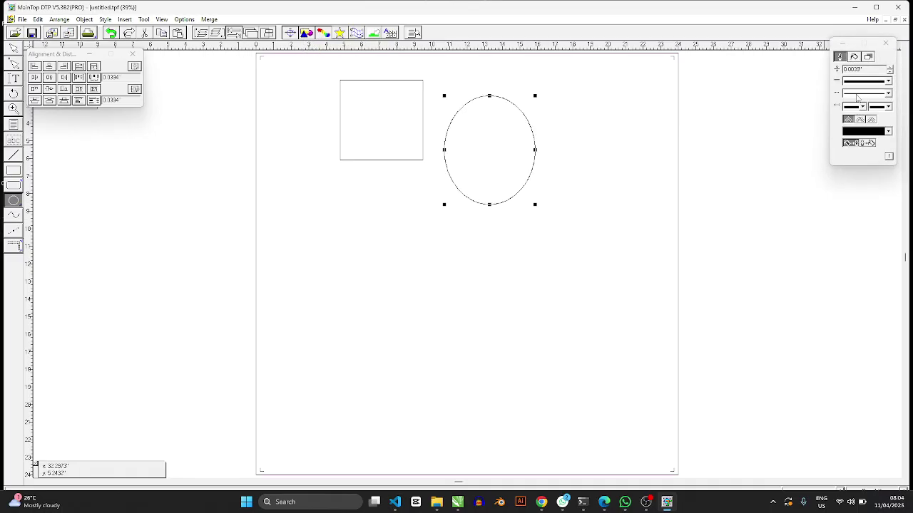
pyautogui.click(854, 56)
pyautogui.click(861, 70)
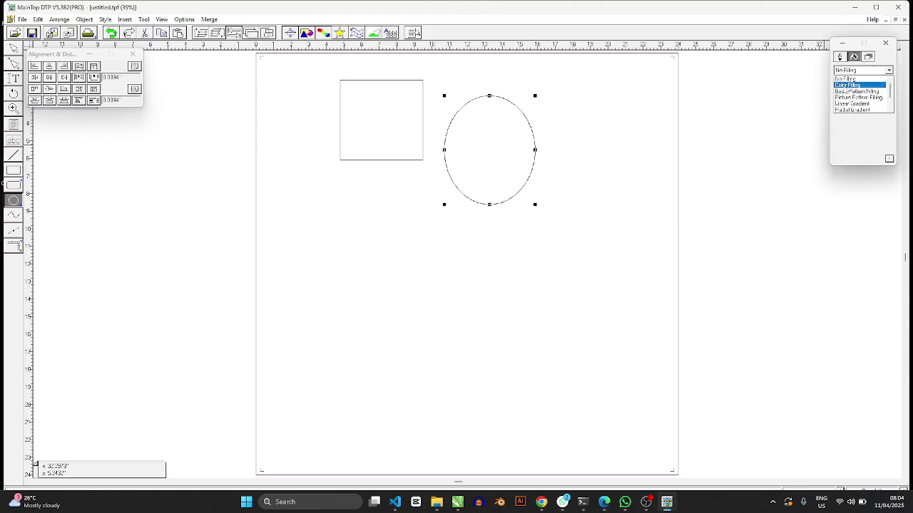
pyautogui.click(852, 87)
pyautogui.click(888, 88)
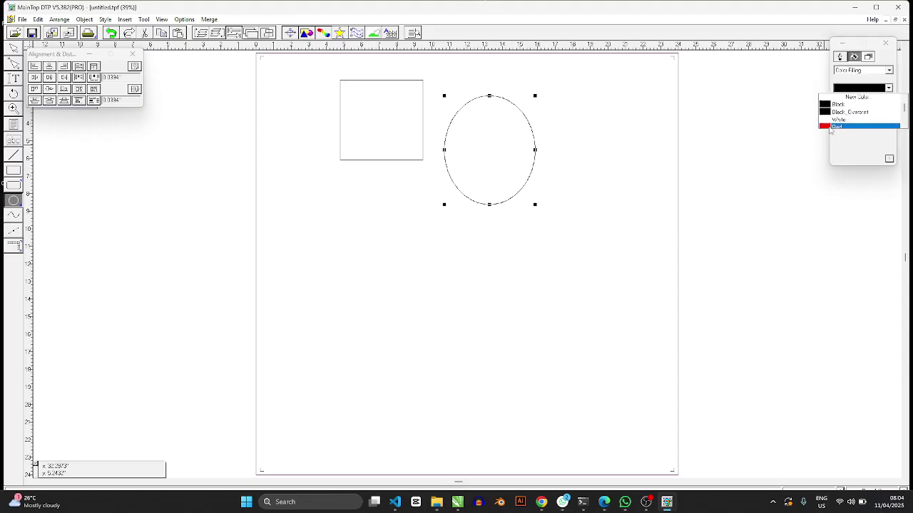
pyautogui.click(834, 126)
pyautogui.click(887, 159)
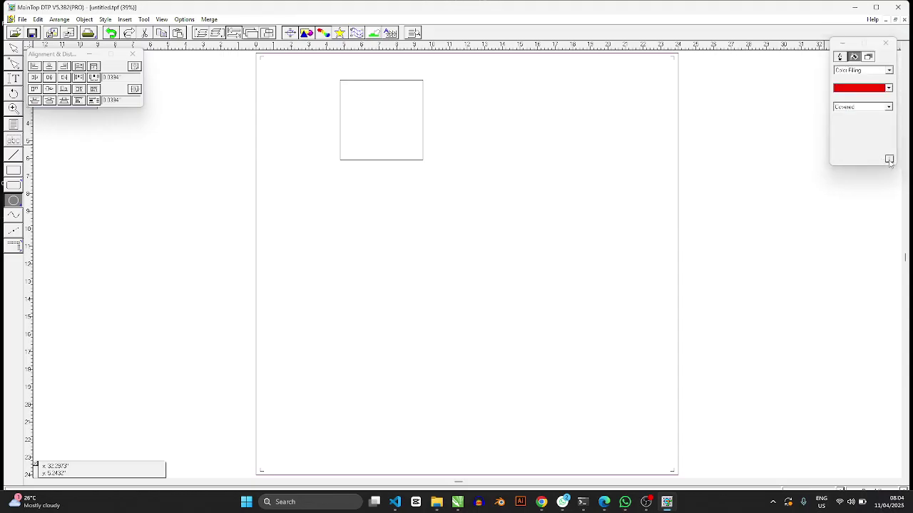
# Step: Leave the rectangle with no fill and deselect it
pyautogui.click(423, 100)
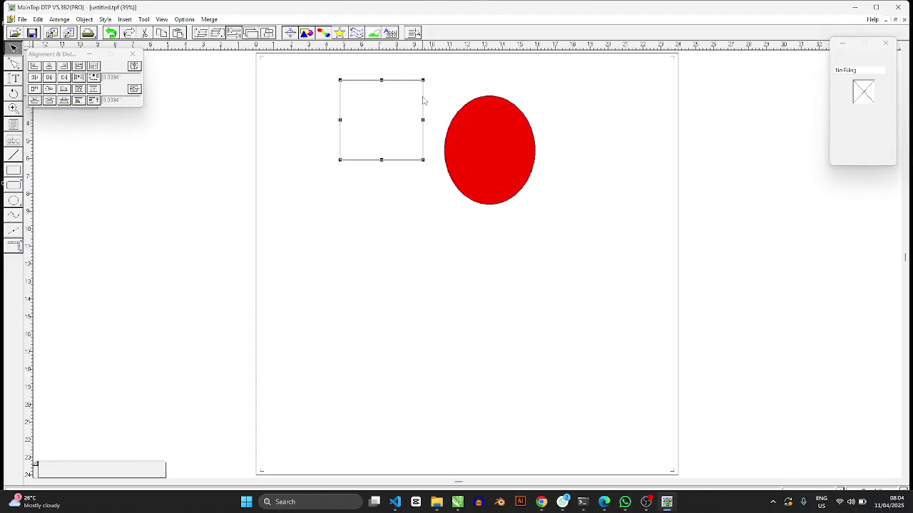
pyautogui.click(861, 70)
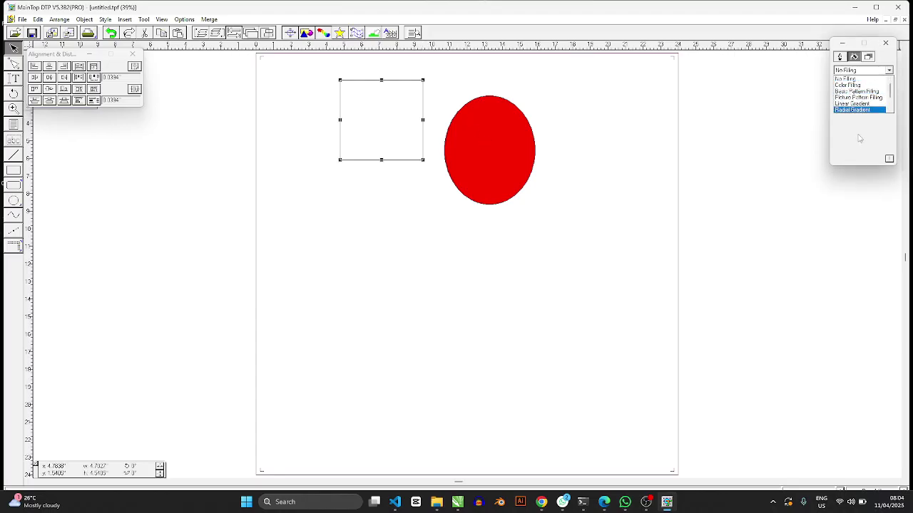
pyautogui.click(848, 135)
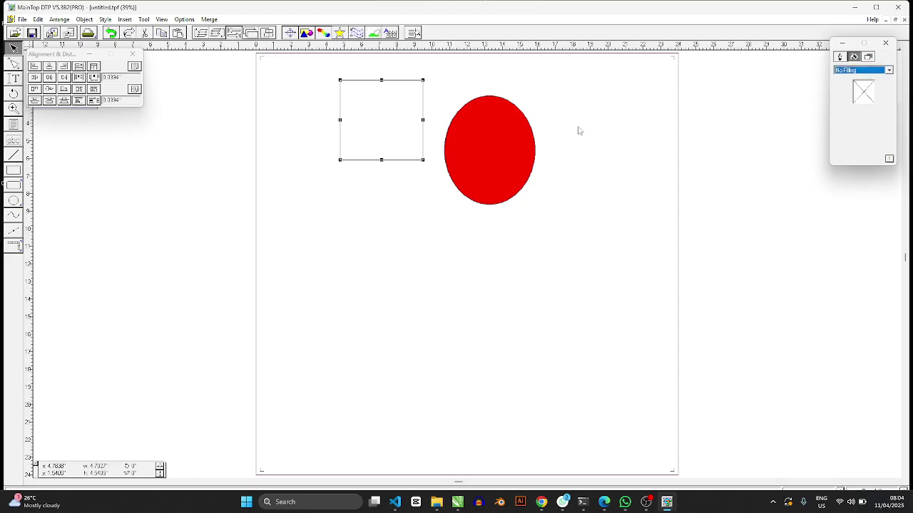
pyautogui.click(230, 232)
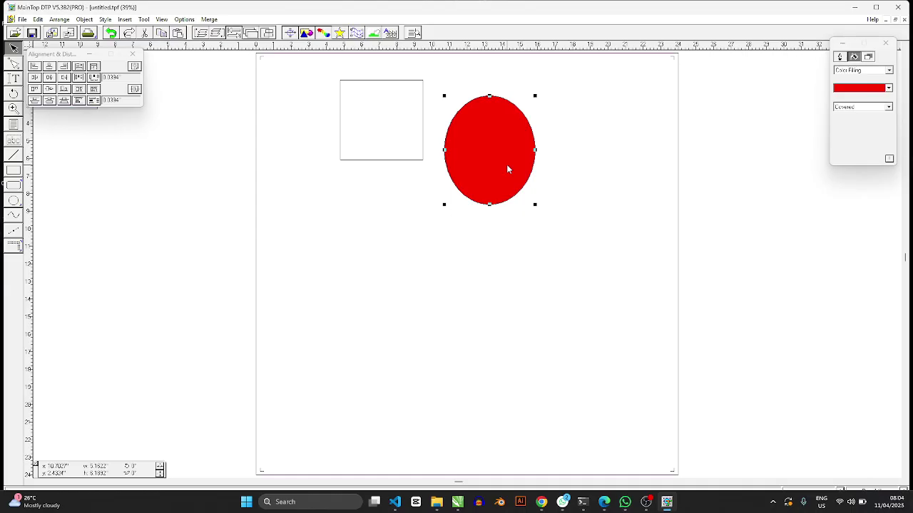
pyautogui.click(194, 164)
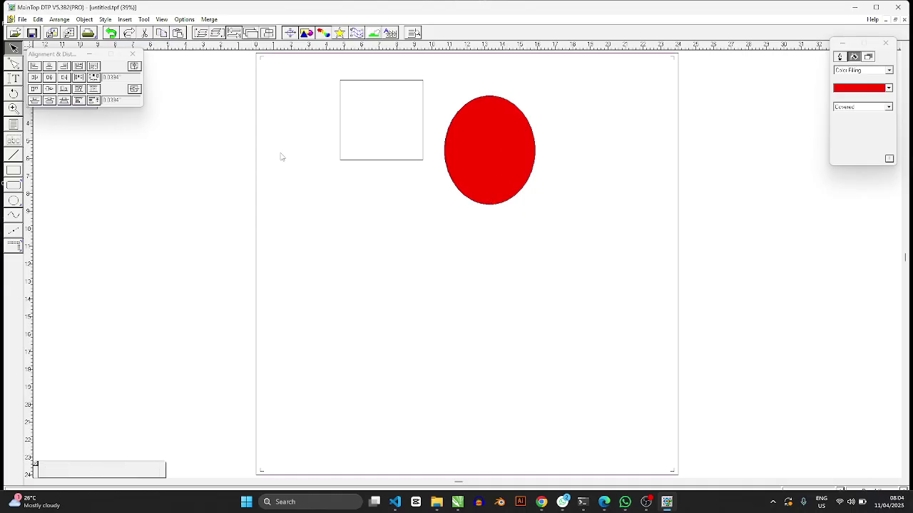
pyautogui.click(504, 147)
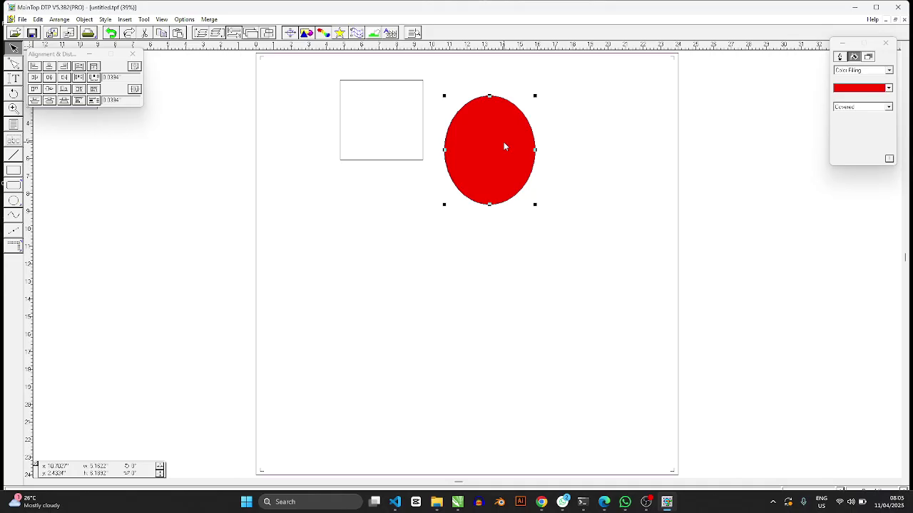
pyautogui.scroll(-2, 418, 245)
pyautogui.scroll(5, 428, 241)
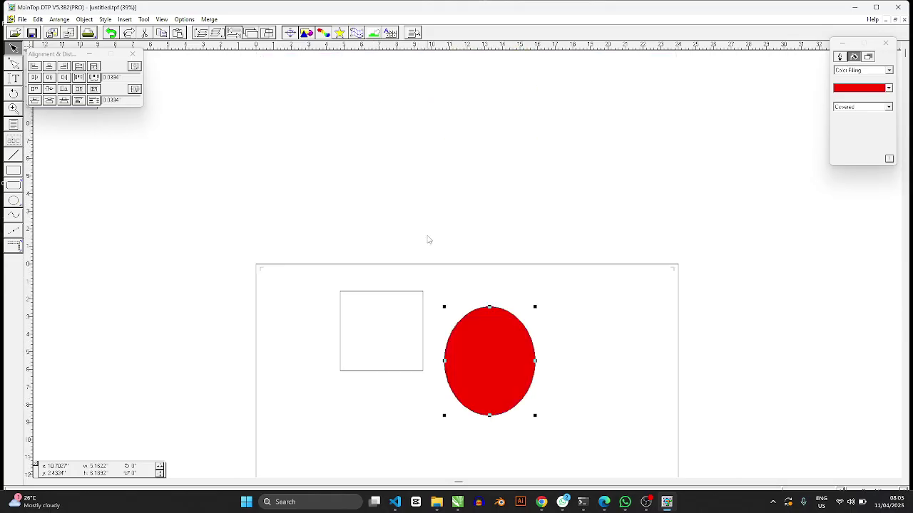
pyautogui.scroll(-2, 428, 239)
pyautogui.scroll(2, 428, 239)
pyautogui.scroll(-2, 456, 235)
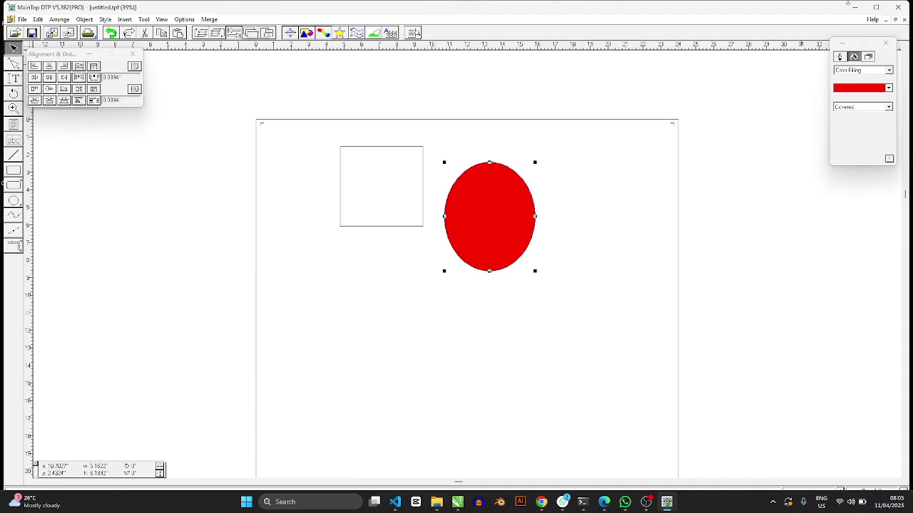
# Step: Close MainTop DTP and open the BROWNY, then BODA MAINTOP, folders in File Explorer
pyautogui.click(898, 8)
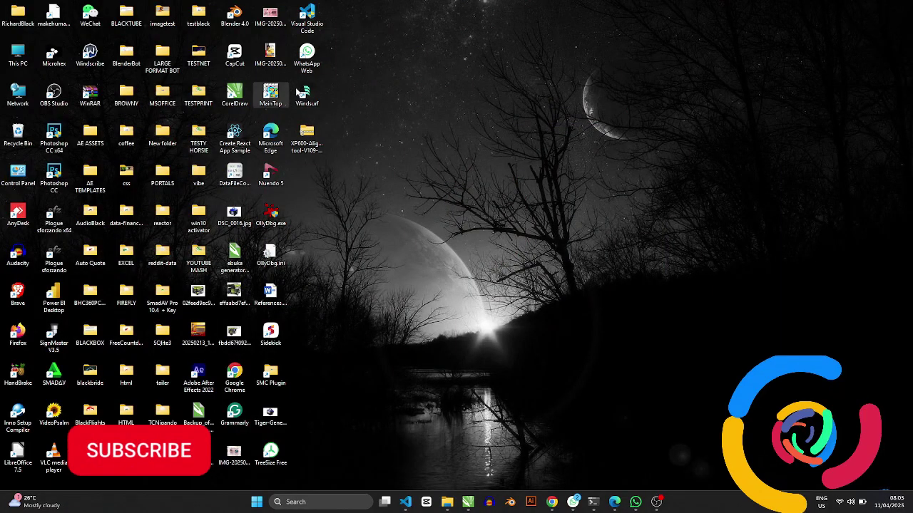
pyautogui.doubleClick(128, 101)
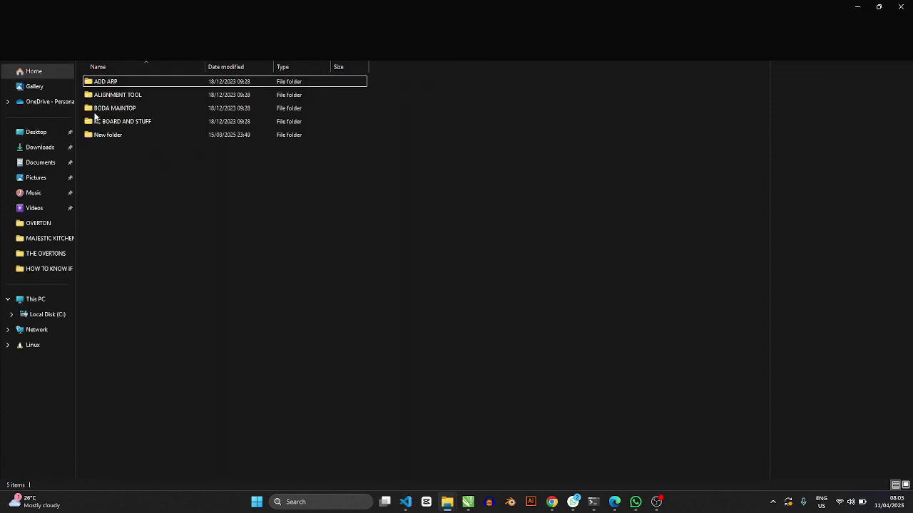
pyautogui.moveTo(102, 180); pyautogui.dragTo(136, 271)
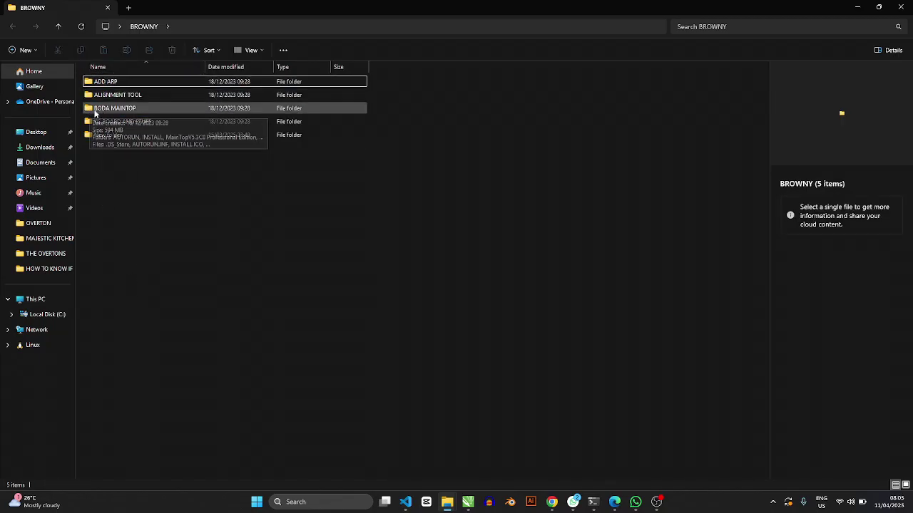
pyautogui.doubleClick(90, 112)
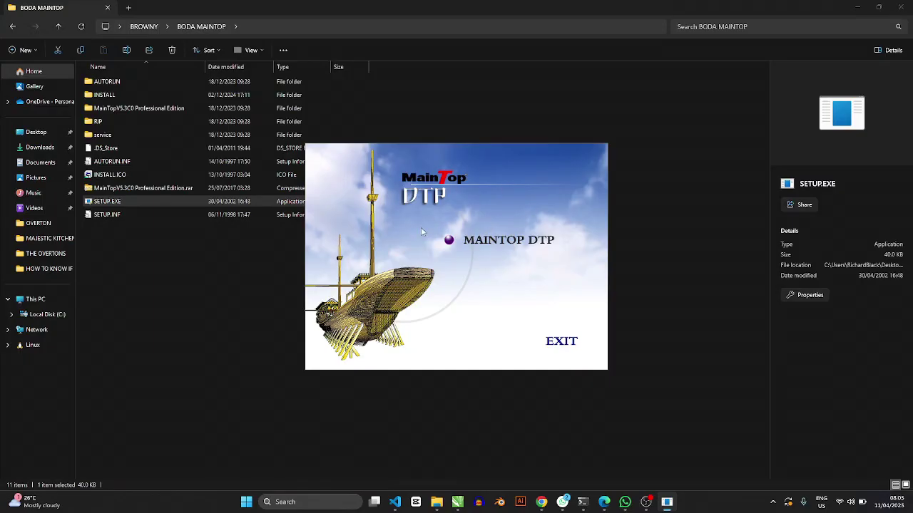
# Step: Install MainTop DTP to the suggested directory, dismiss the port monitor error, and restart later
pyautogui.click(492, 241)
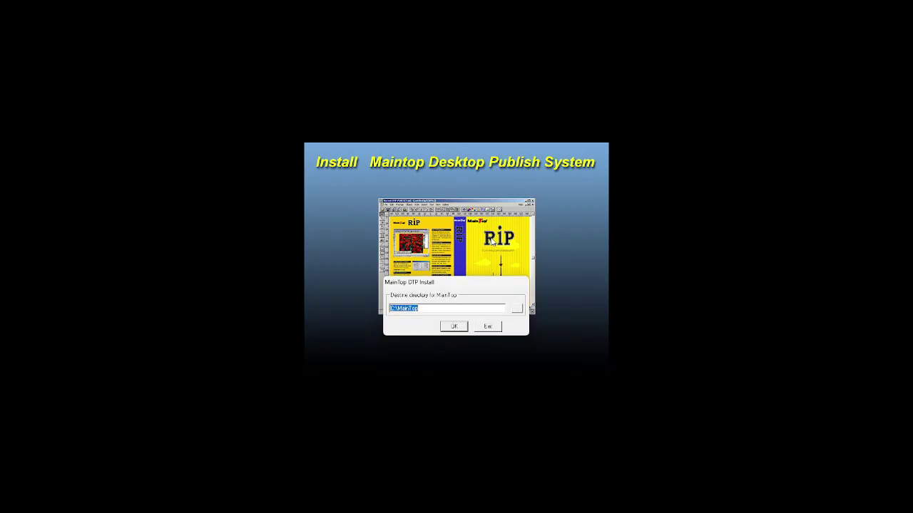
pyautogui.click(452, 328)
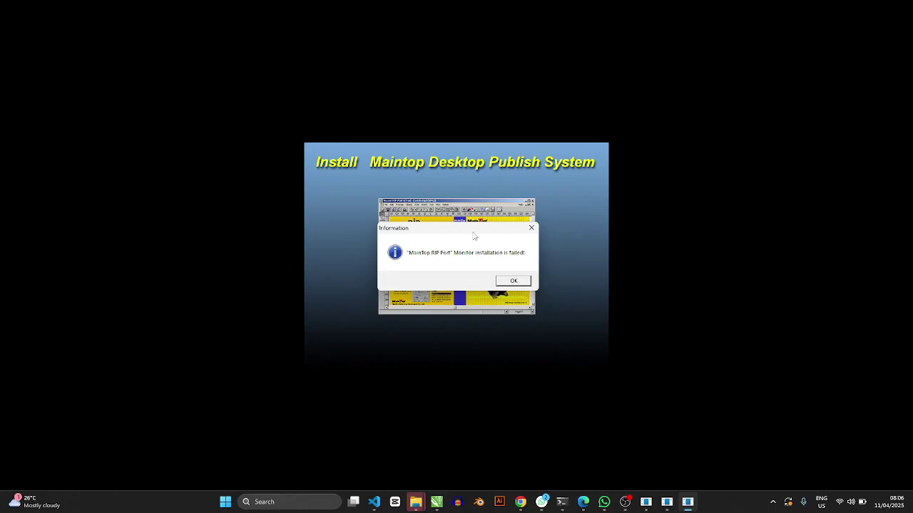
pyautogui.click(522, 277)
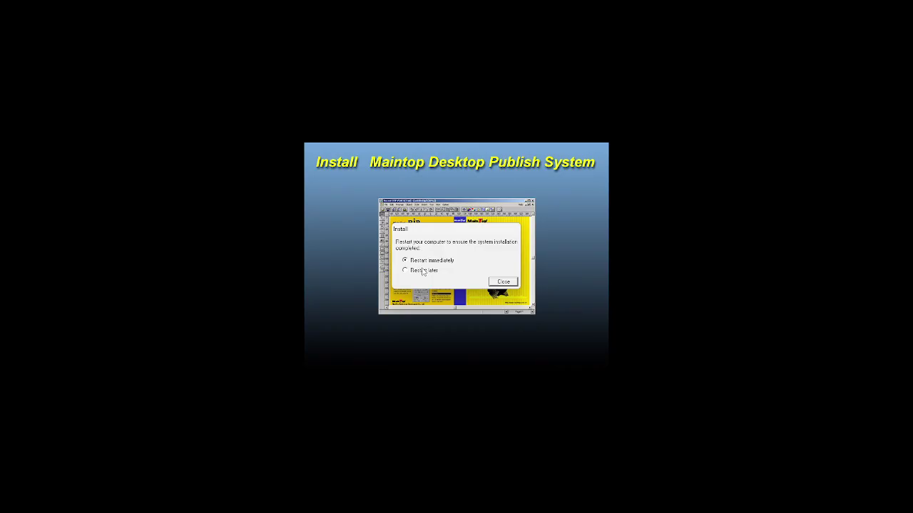
pyautogui.click(414, 273)
pyautogui.click(505, 283)
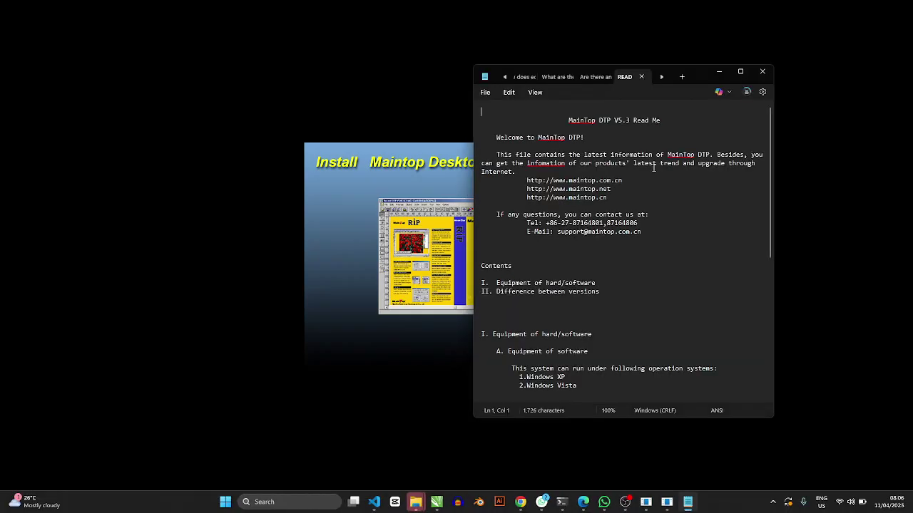
# Step: Scroll through the MainTop DTP V5.3 Read Me in Notepad and close it
pyautogui.scroll(-9, 631, 289)
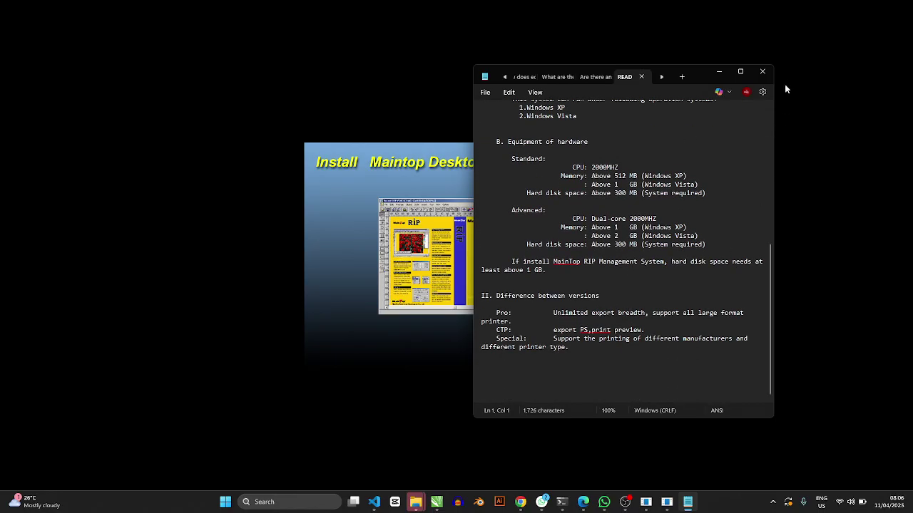
pyautogui.click(762, 71)
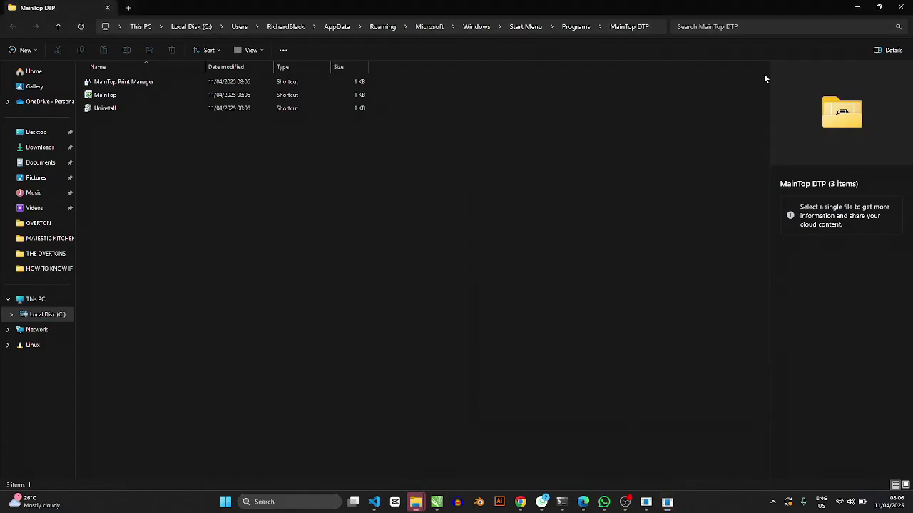
# Step: Select the MainTop shortcut among the Print Manager and Uninstall shortcuts to view its details
pyautogui.moveTo(122, 204); pyautogui.dragTo(103, 43)
pyautogui.click(95, 108)
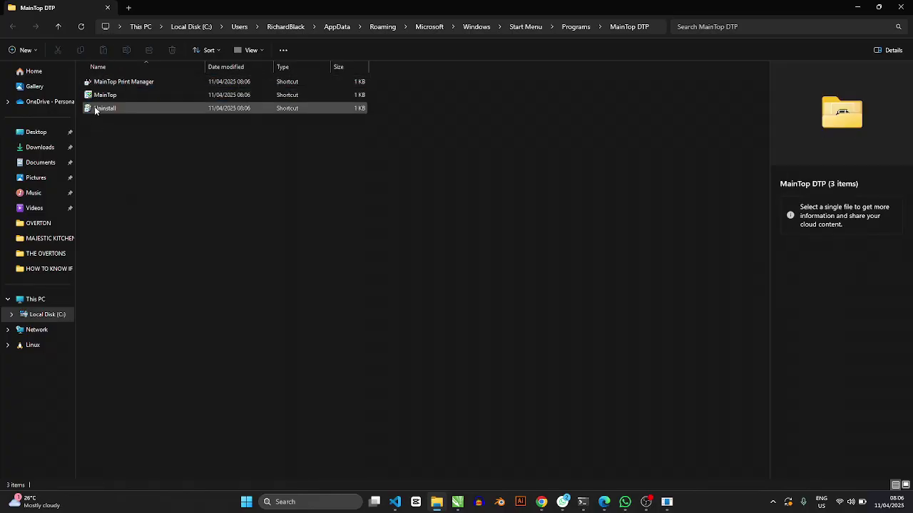
pyautogui.click(116, 148)
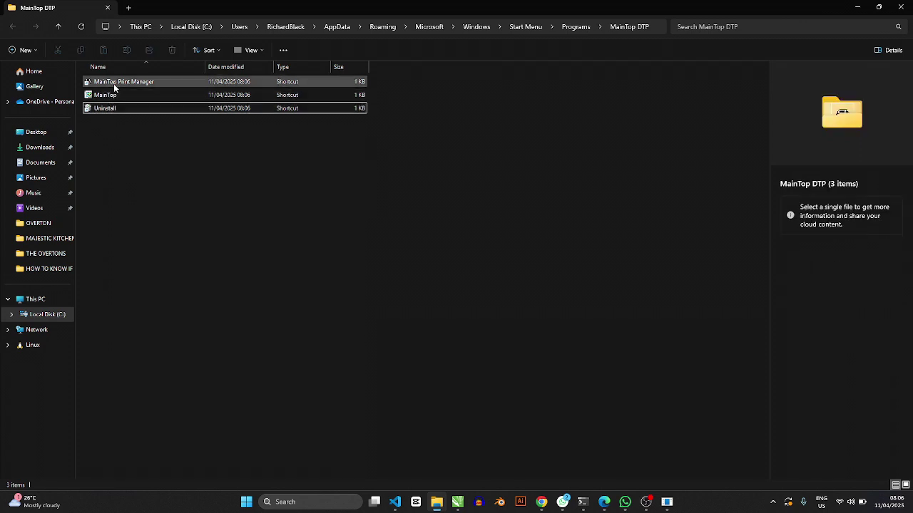
pyautogui.click(115, 89)
pyautogui.click(97, 98)
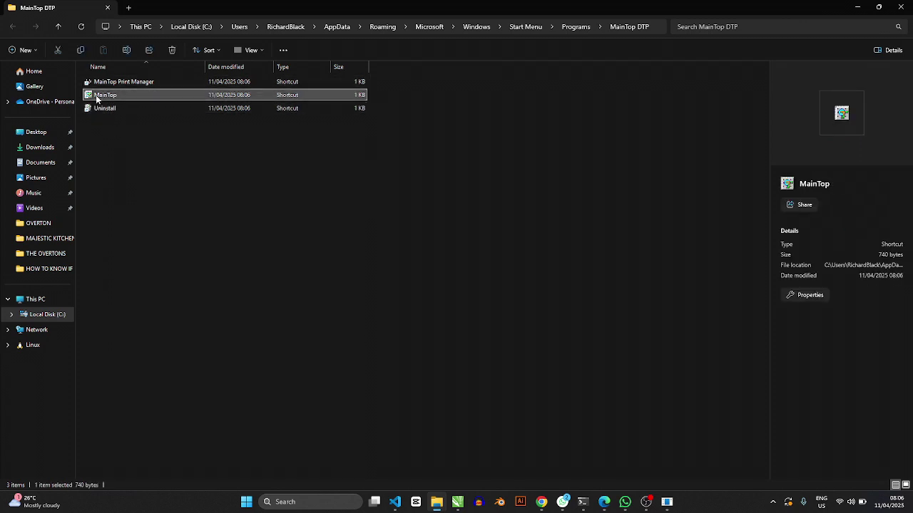
pyautogui.click(113, 157)
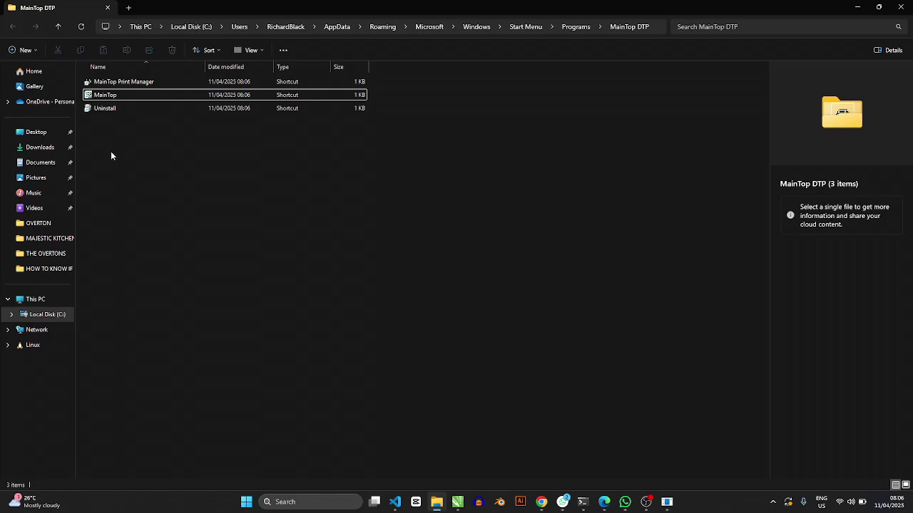
pyautogui.click(114, 96)
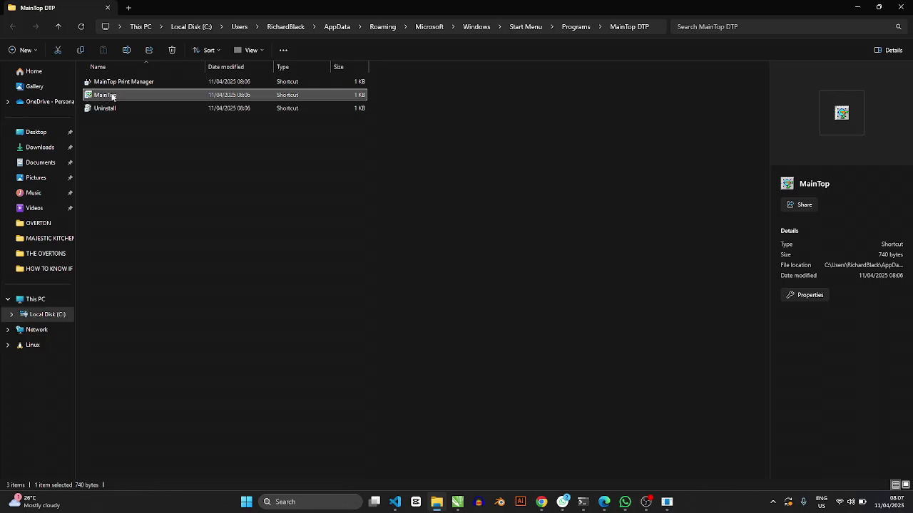
# Step: Search 'maintop' on the taskbar, switch to the BODA MAINTOP window, and launch MainTop
pyautogui.click(306, 504)
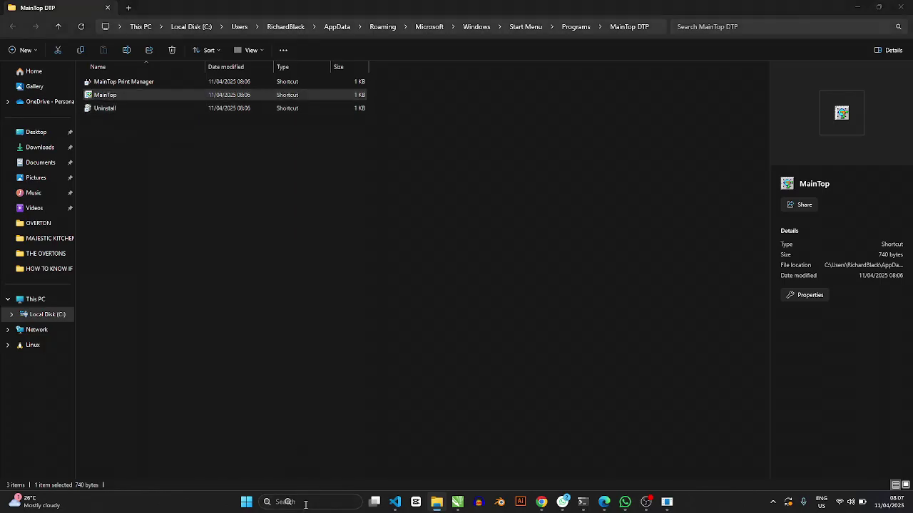
pyautogui.write('maintop')
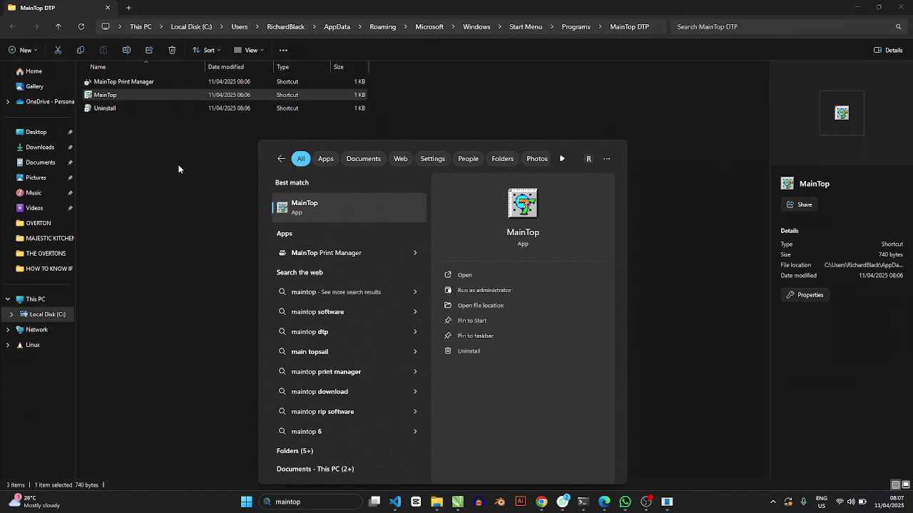
pyautogui.click(437, 502)
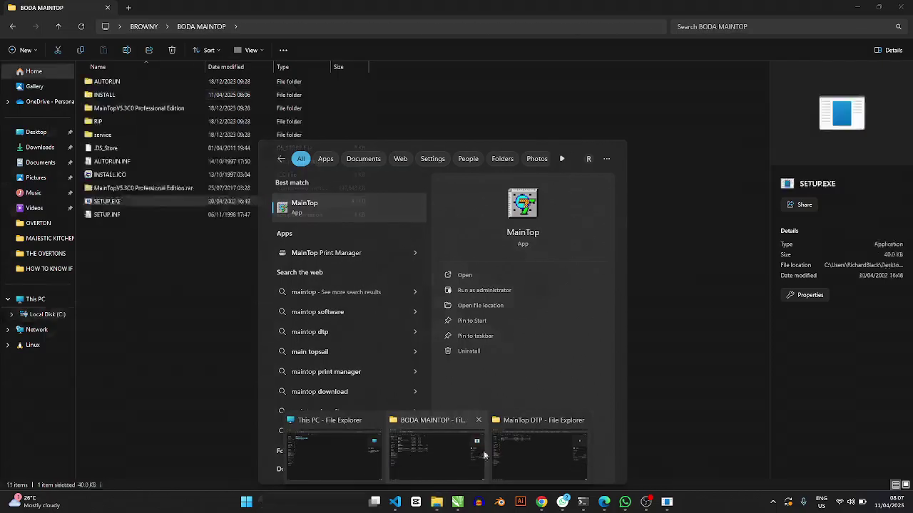
pyautogui.click(436, 450)
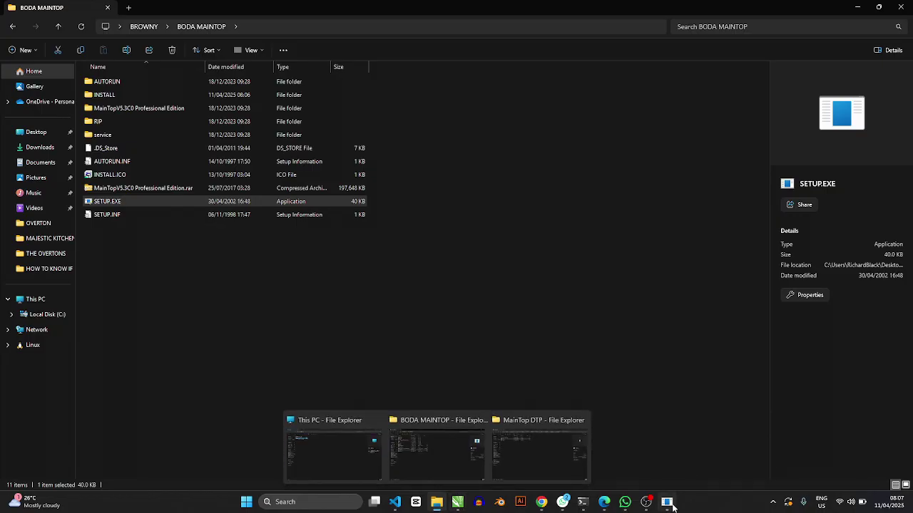
pyautogui.moveTo(438, 509)
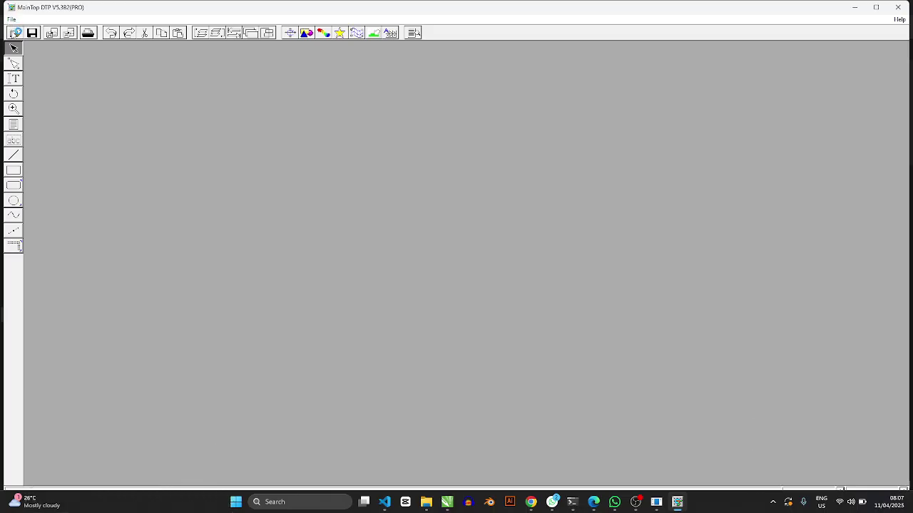
# Step: Start installing a custom printer driver from File > Printer Setup
pyautogui.click(12, 20)
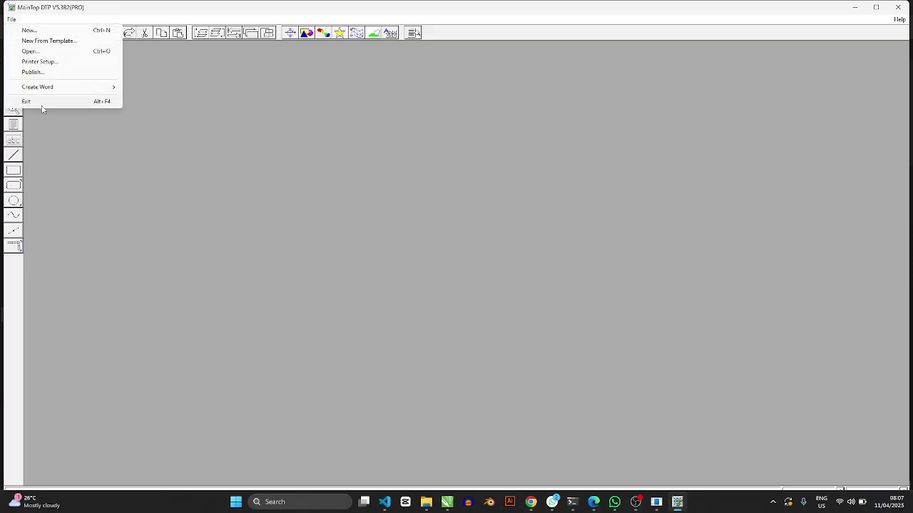
pyautogui.click(40, 62)
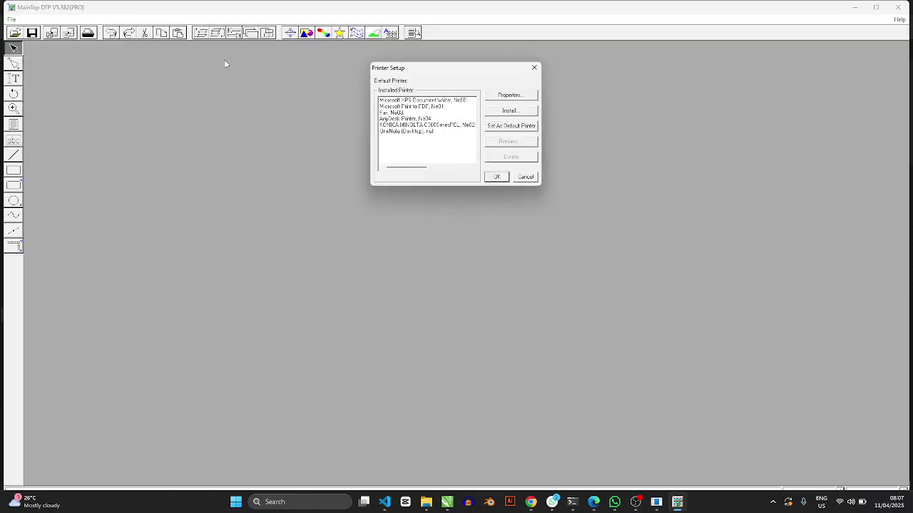
pyautogui.click(511, 113)
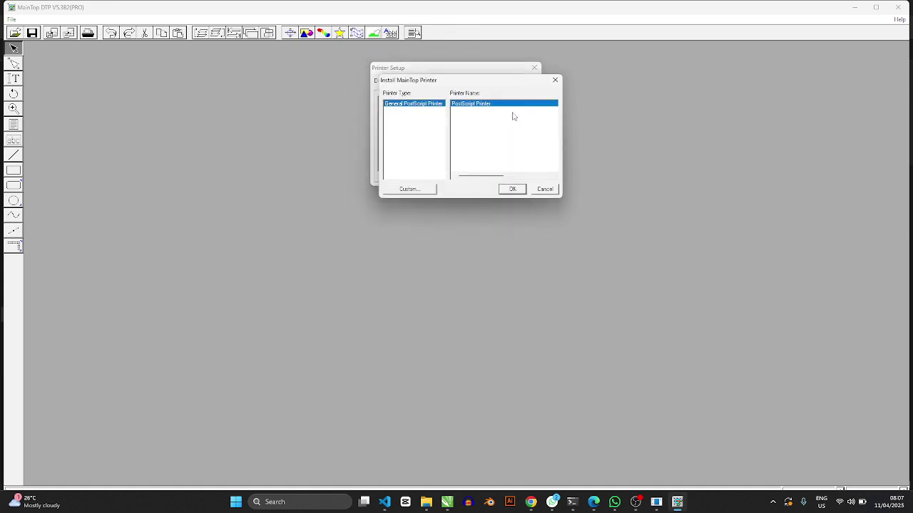
pyautogui.click(413, 190)
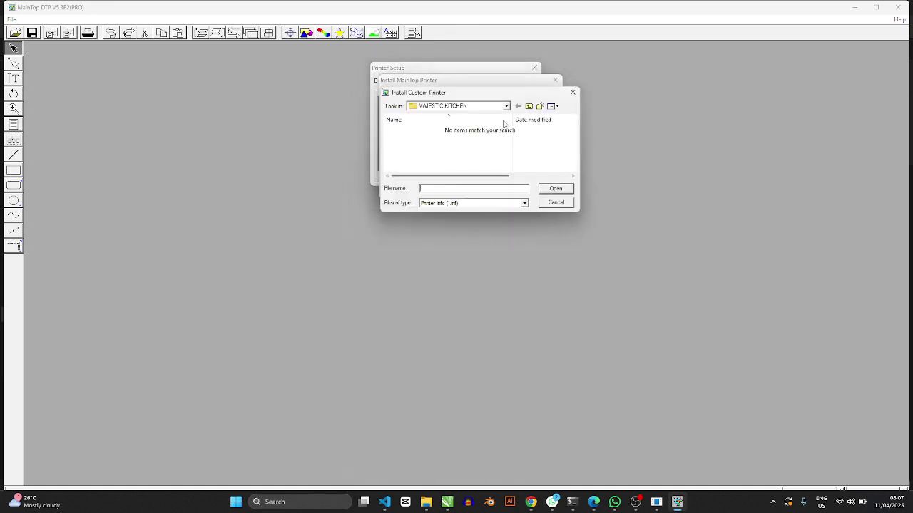
# Step: Browse the custom printer file dialog into the BROWNY folder and its New folder
pyautogui.click(456, 106)
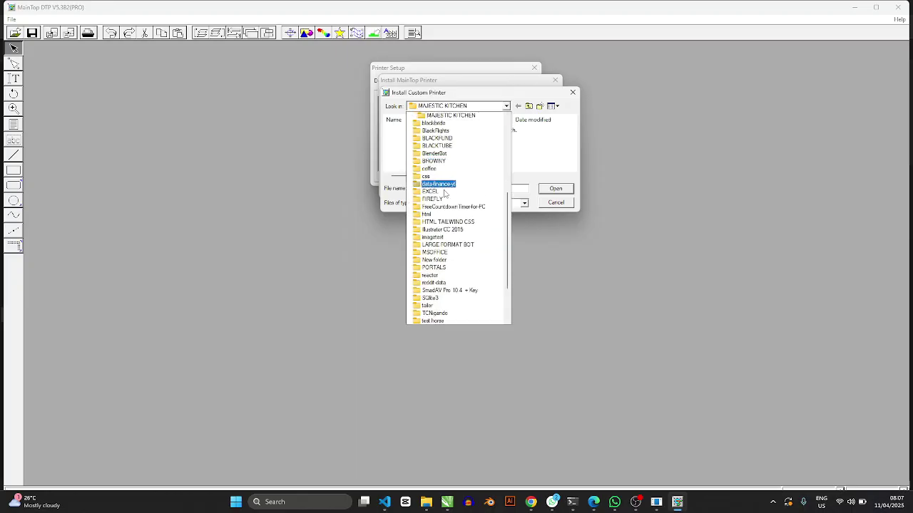
pyautogui.click(432, 164)
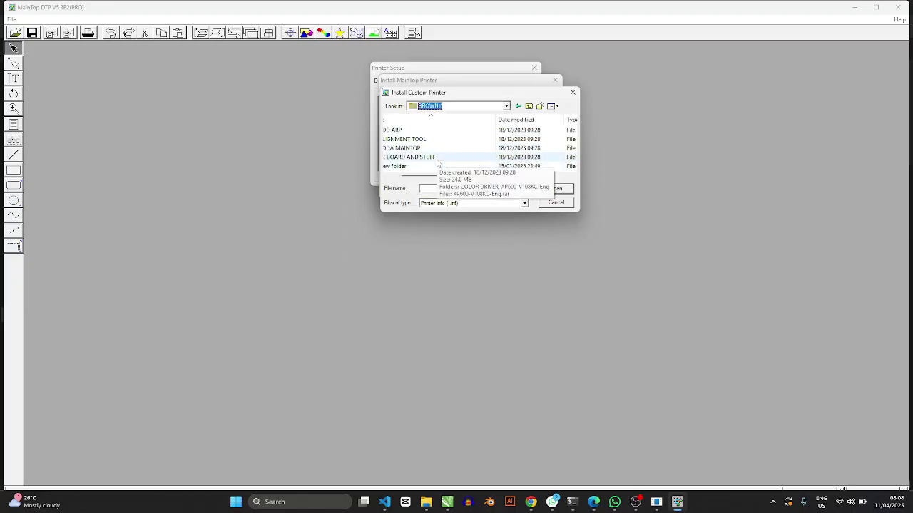
pyautogui.doubleClick(386, 168)
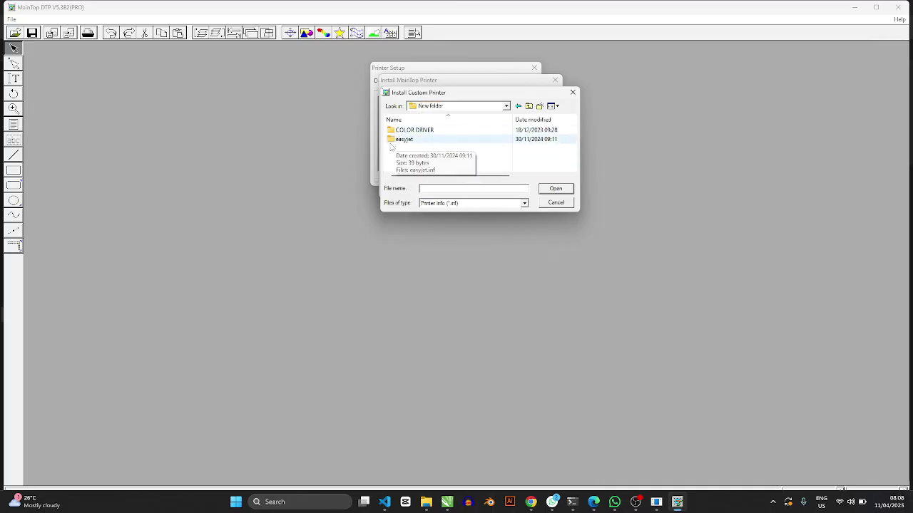
pyautogui.doubleClick(391, 133)
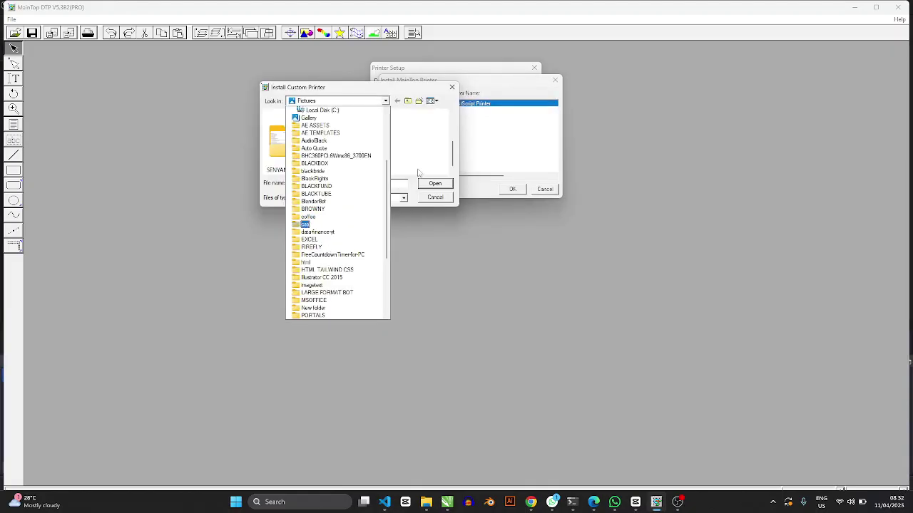
pyautogui.click(413, 155)
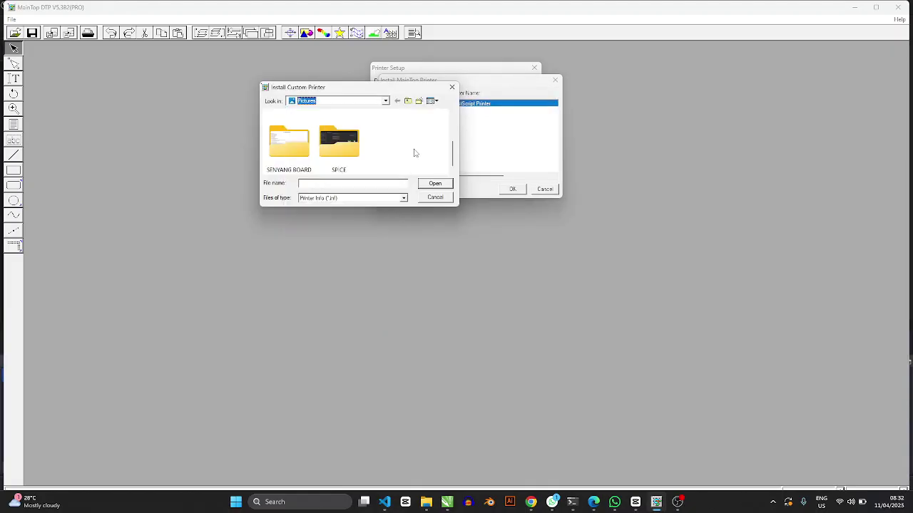
pyautogui.click(385, 102)
pyautogui.click(314, 255)
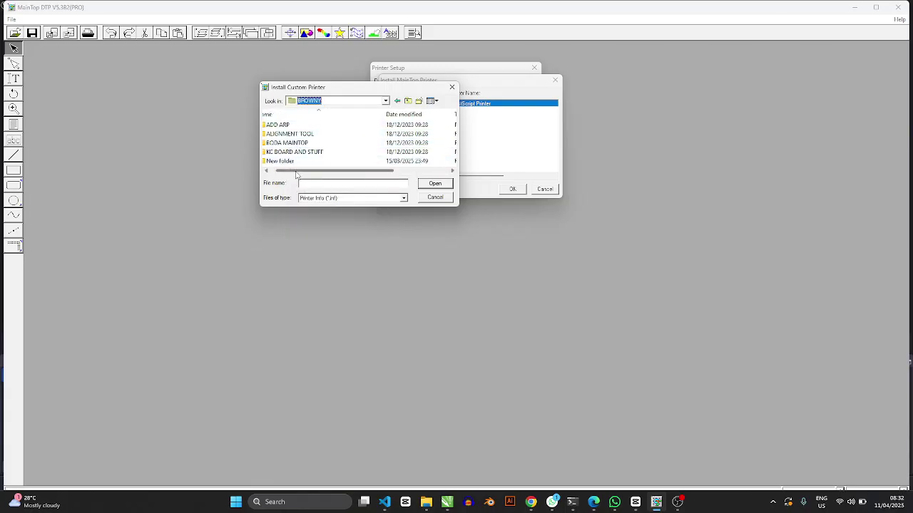
pyautogui.doubleClick(271, 162)
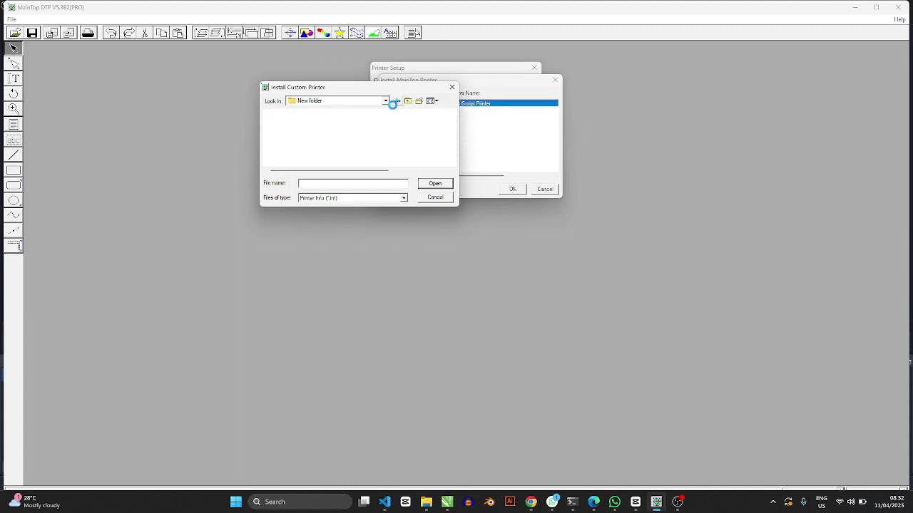
# Step: Navigate to BROWNY > KC BOARD AND STUFF > COLOR DRIVER > XP600 driver folder
pyautogui.click(397, 101)
pyautogui.click(295, 154)
pyautogui.doubleClick(295, 154)
pyautogui.click(274, 126)
pyautogui.doubleClick(274, 126)
pyautogui.doubleClick(290, 128)
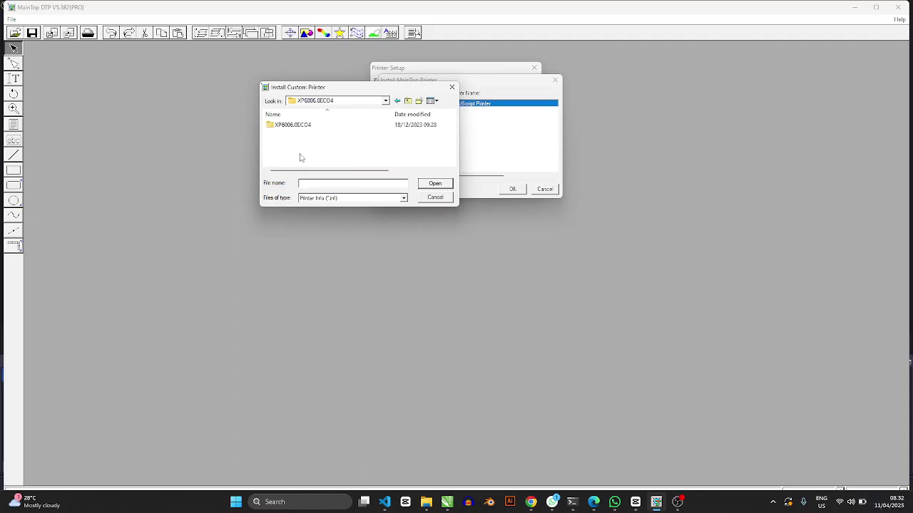
pyautogui.doubleClick(267, 125)
# Step: Install the easyjet.inf colour driver to add the Easyjet-15W printer
pyautogui.moveTo(393, 92); pyautogui.dragTo(430, 86)
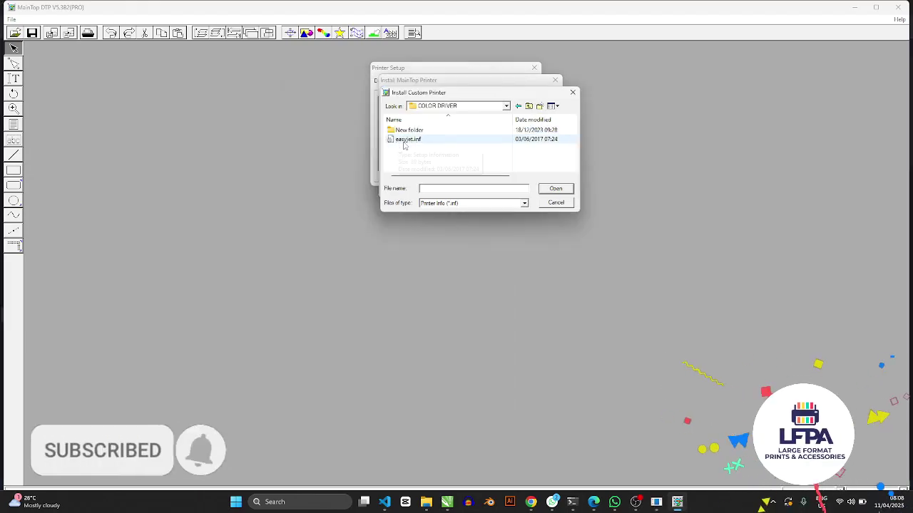
pyautogui.doubleClick(407, 140)
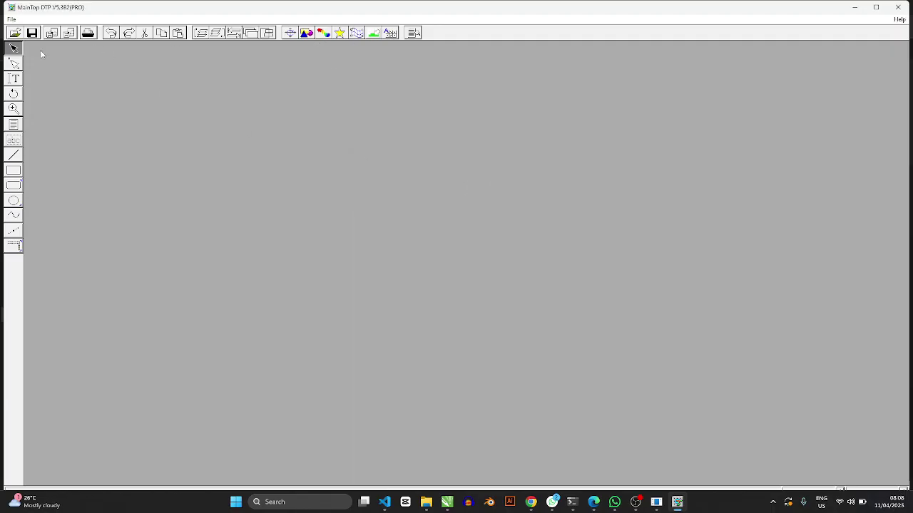
# Step: Create a new General Publication at A4 portrait, 210 × 297 mm
pyautogui.click(11, 18)
pyautogui.click(30, 30)
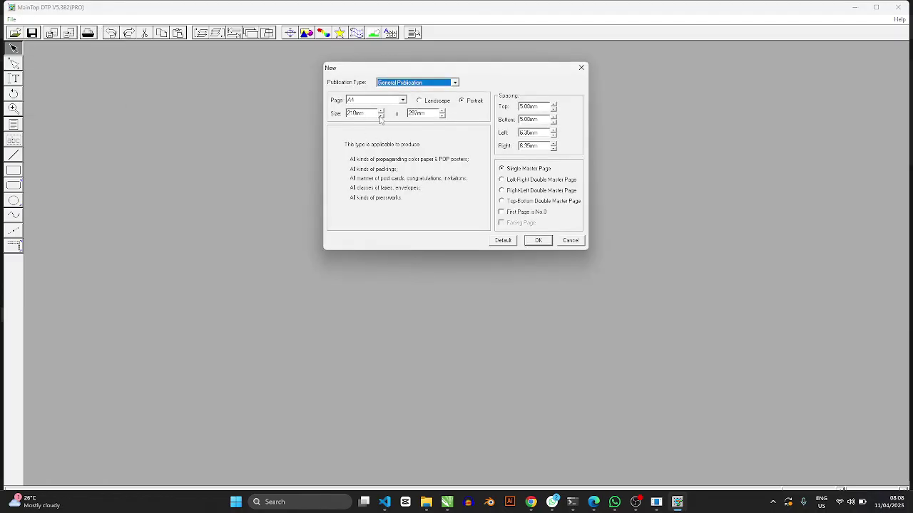
pyautogui.moveTo(413, 71); pyautogui.dragTo(405, 97)
pyautogui.click(354, 139)
pyautogui.doubleClick(354, 139)
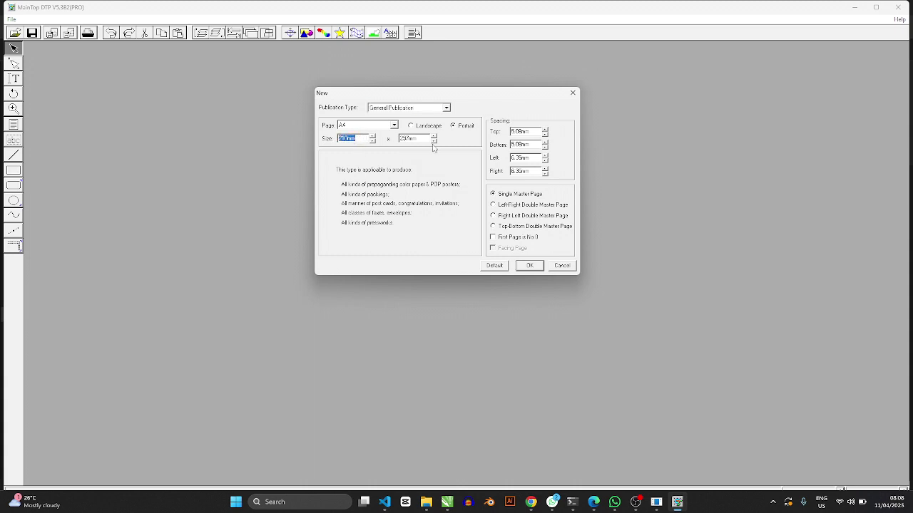
pyautogui.click(529, 266)
pyautogui.click(184, 19)
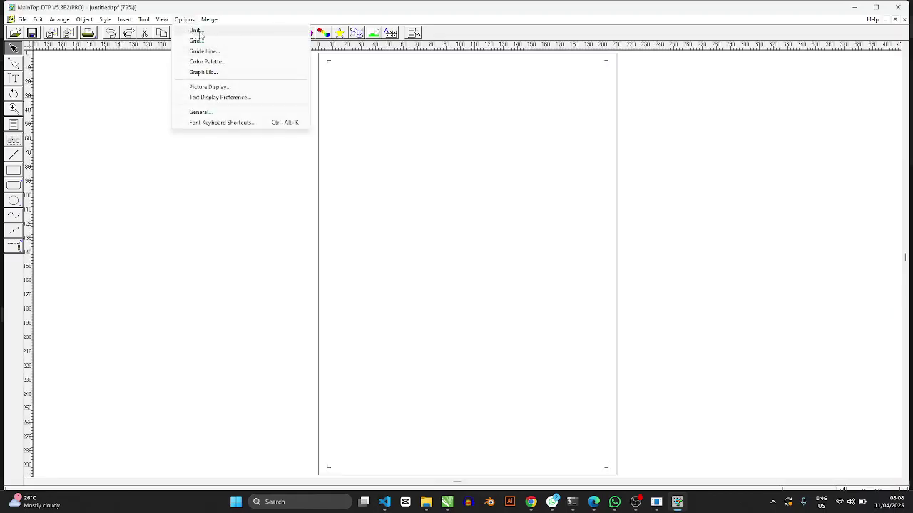
# Step: Switch the layout measurement units to inches
pyautogui.click(195, 31)
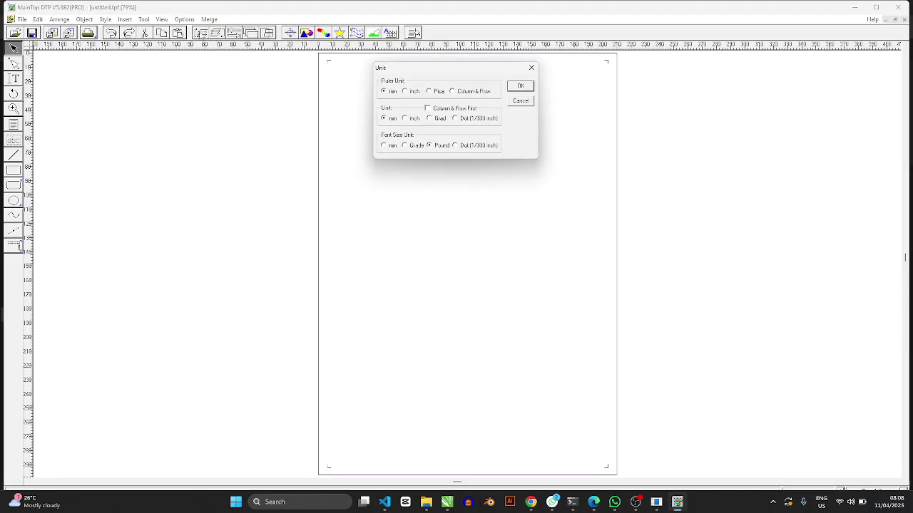
pyautogui.click(404, 119)
pyautogui.click(520, 86)
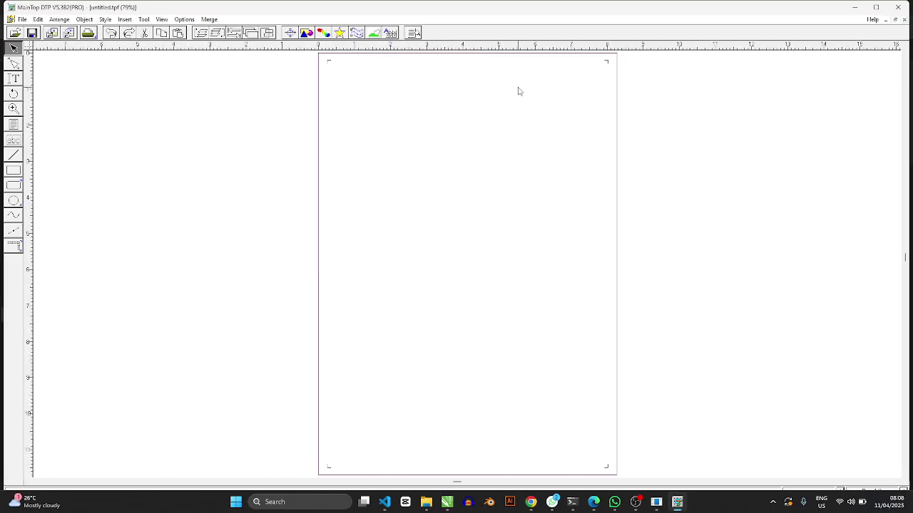
# Step: Resize the page to a custom 24 × 25 inches in Page Setup
pyautogui.click(23, 19)
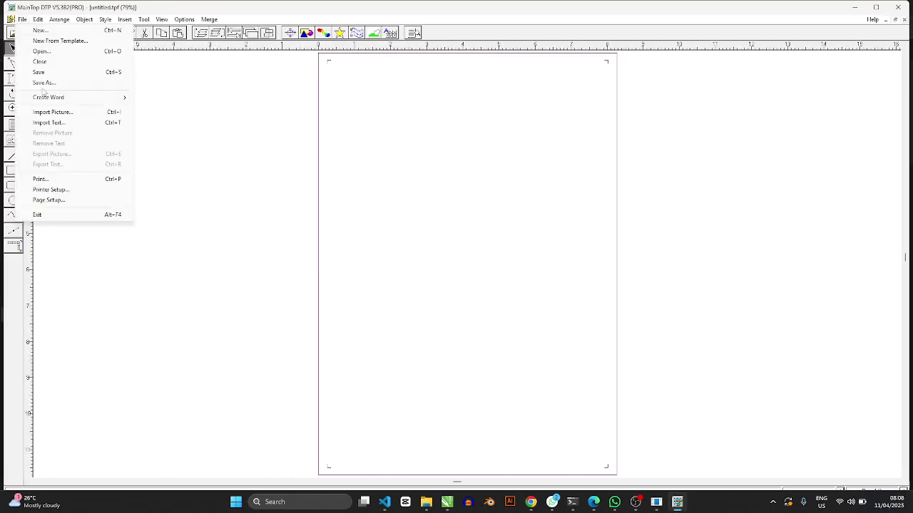
pyautogui.click(58, 201)
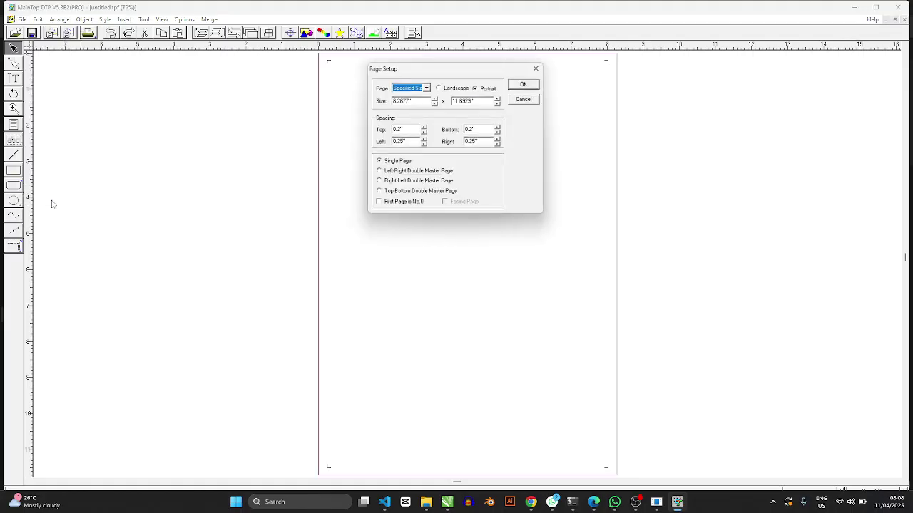
pyautogui.moveTo(421, 100); pyautogui.dragTo(377, 117)
pyautogui.write('24')
pyautogui.press('Tab')
pyautogui.write('25')
pyautogui.click(524, 85)
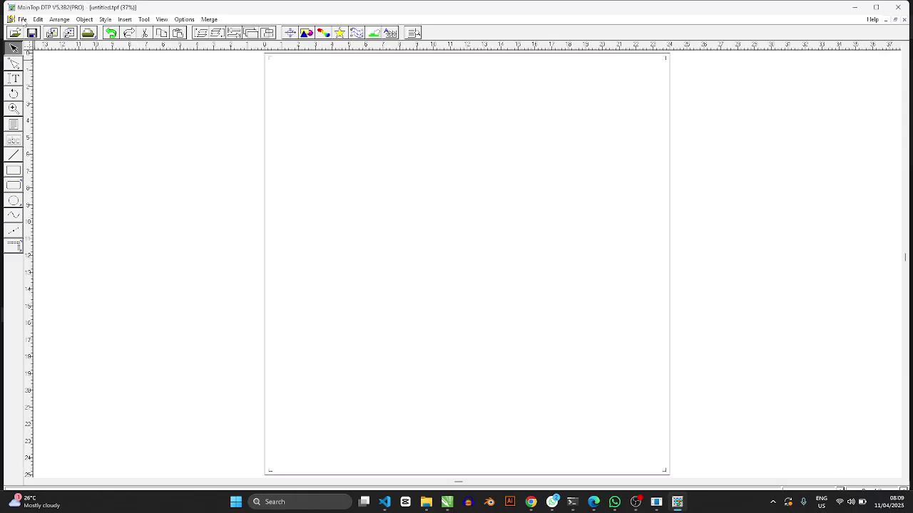
# Step: Import the Old Skool Sunday poster image from the Pictures folder, accepting the import settings
pyautogui.click(23, 20)
pyautogui.click(57, 112)
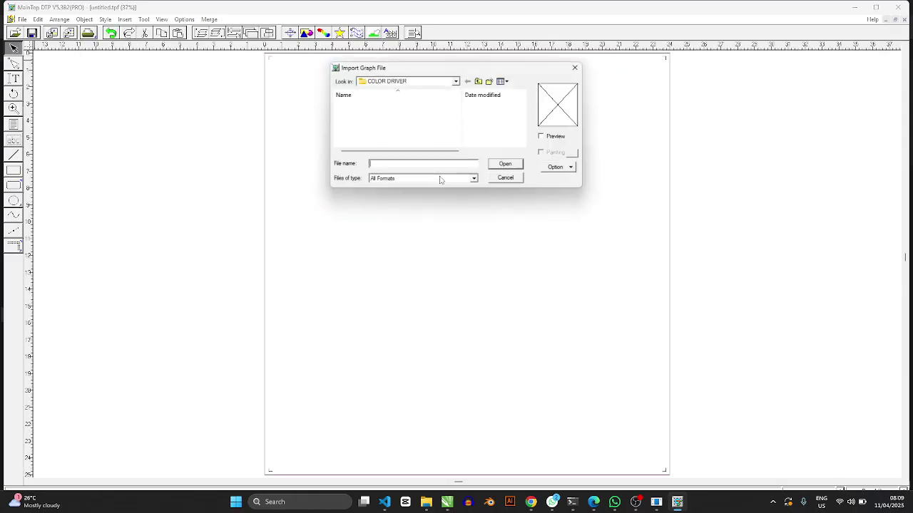
pyautogui.click(427, 85)
pyautogui.scroll(3, 432, 194)
pyautogui.scroll(4, 398, 157)
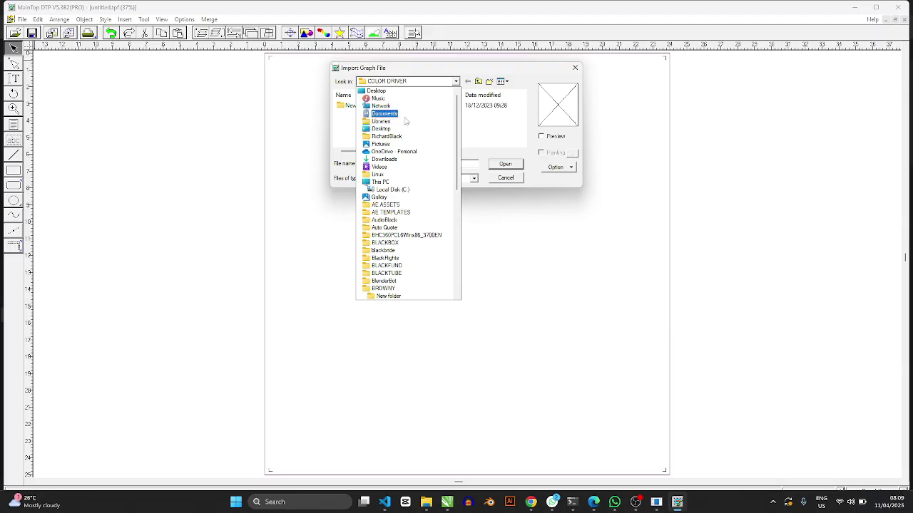
pyautogui.click(380, 145)
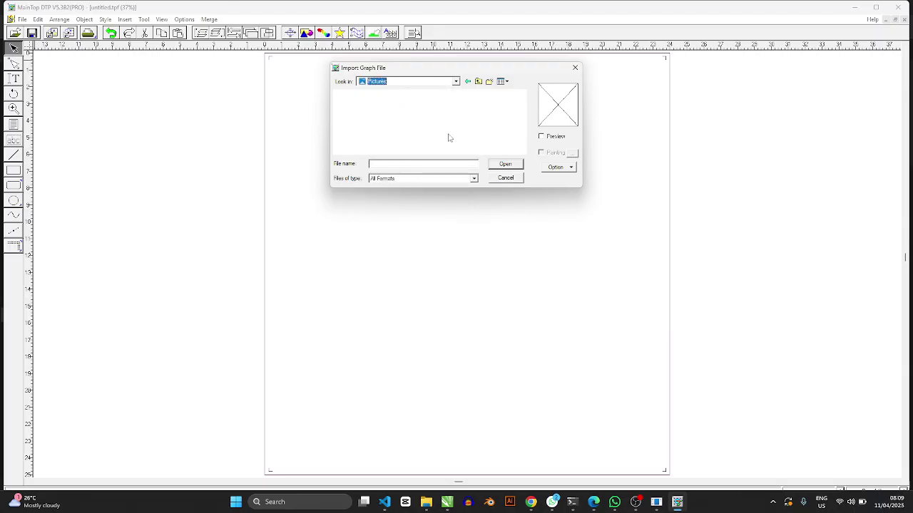
pyautogui.scroll(-3, 449, 143)
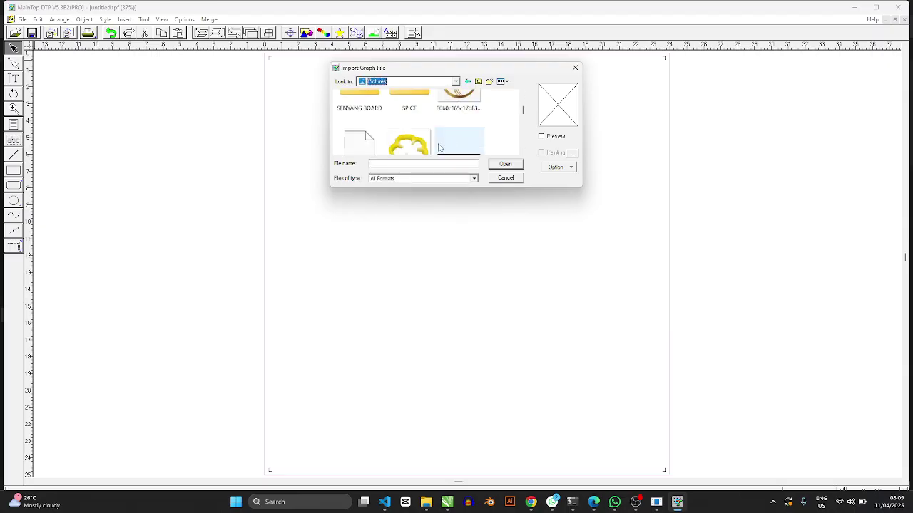
pyautogui.scroll(-8, 430, 150)
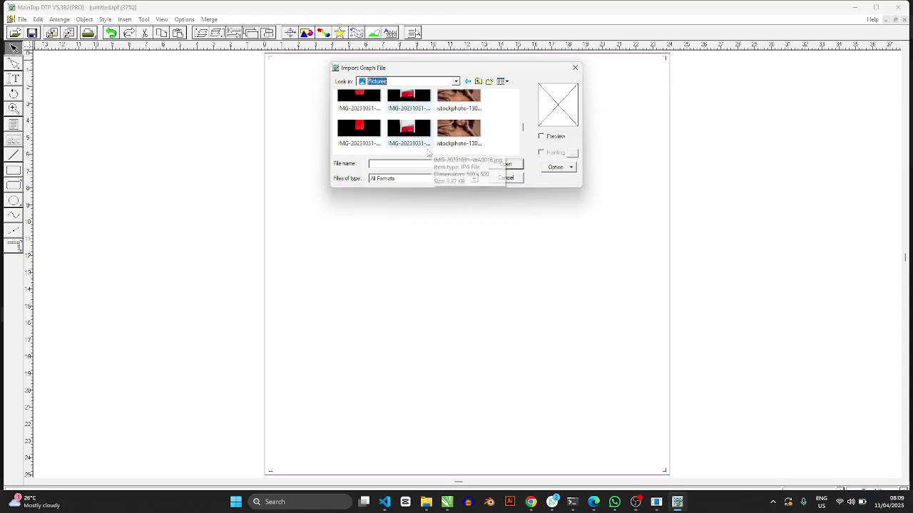
pyautogui.doubleClick(407, 140)
pyautogui.click(475, 112)
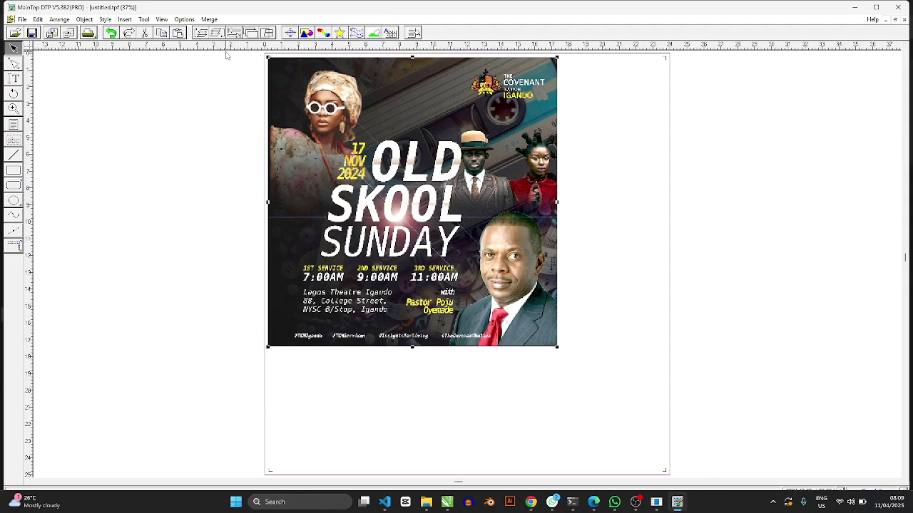
# Step: Resize the poster to 24 by 18 inches in the position palette
pyautogui.click(288, 35)
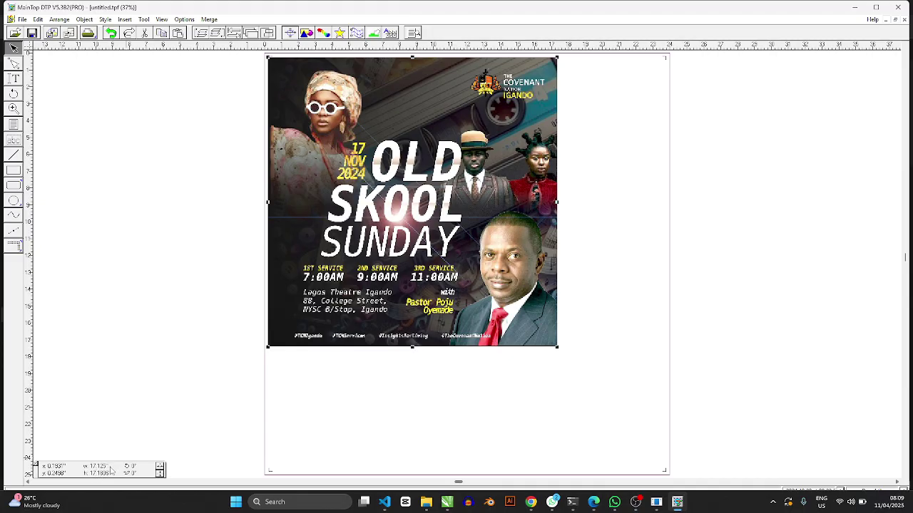
pyautogui.doubleClick(107, 467)
pyautogui.write('24')
pyautogui.press('Tab')
pyautogui.write('8')
pyautogui.press('Return')
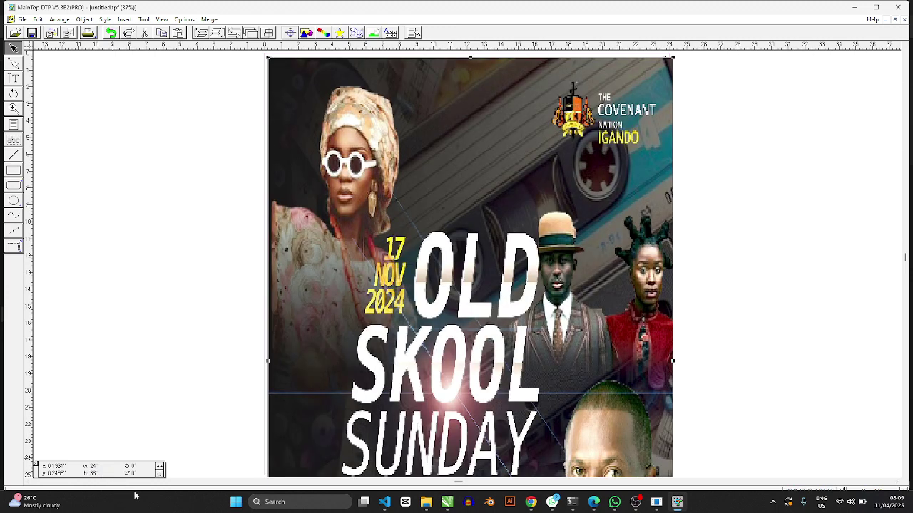
# Step: Rotate the poster 90° and centre it horizontally and vertically on the page
pyautogui.doubleClick(133, 466)
pyautogui.write('90')
pyautogui.press('Return')
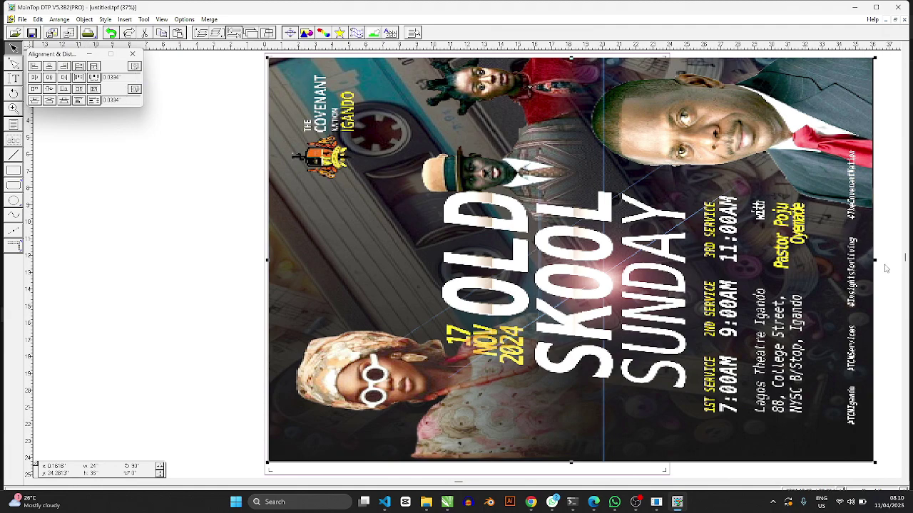
pyautogui.click(135, 66)
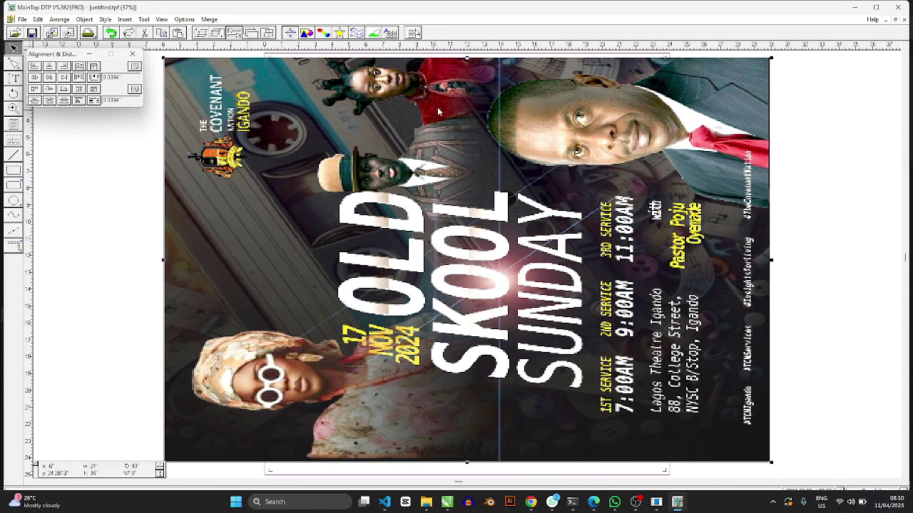
pyautogui.click(134, 89)
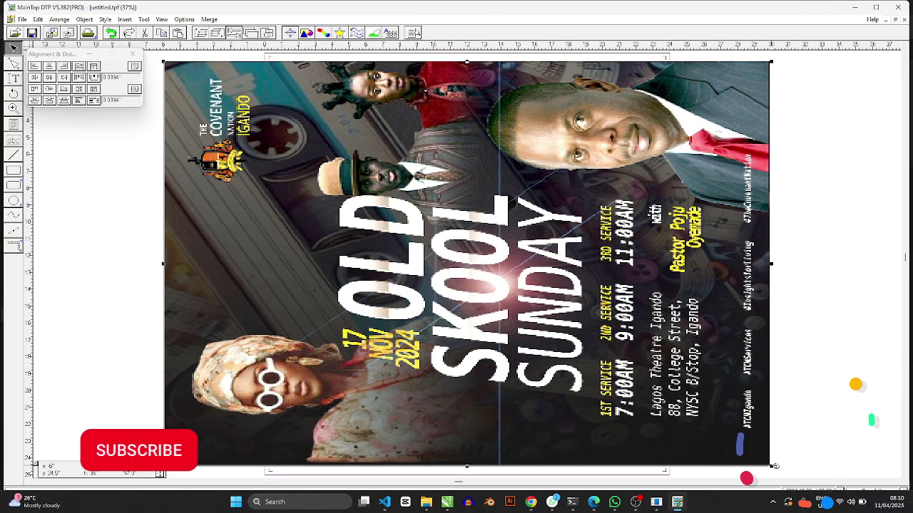
# Step: Shrink the poster into the top-left corner and distribute copies across with 0.5 spacing
pyautogui.moveTo(433, 218); pyautogui.dragTo(253, 135)
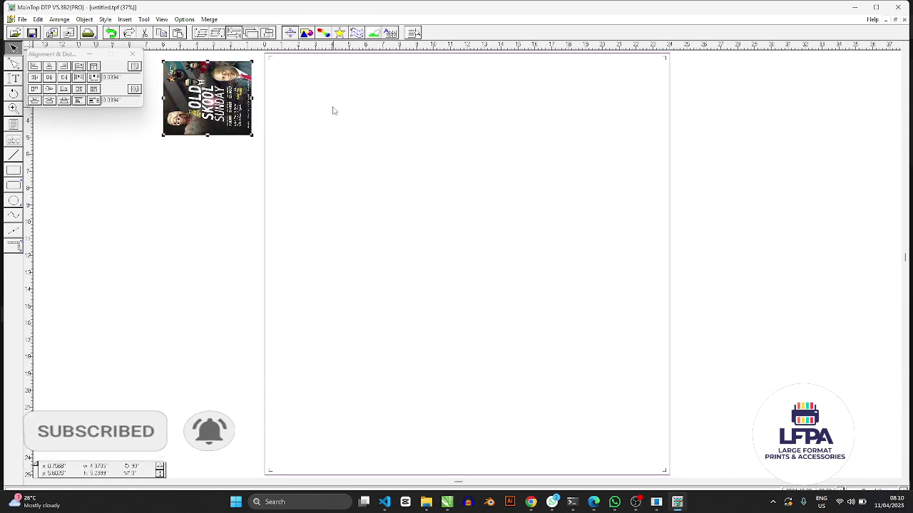
pyautogui.moveTo(323, 93); pyautogui.dragTo(323, 94)
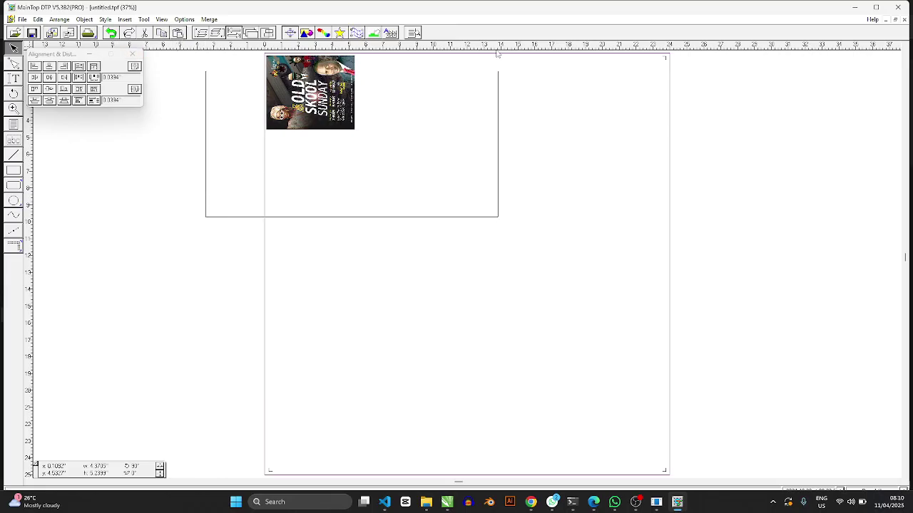
pyautogui.scroll(3, 206, 221)
pyautogui.doubleClick(112, 78)
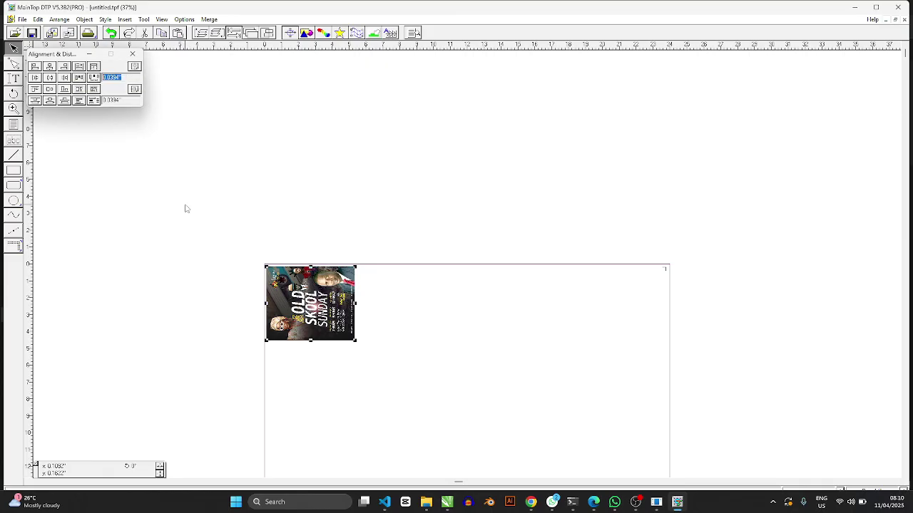
pyautogui.press('BackSpace')
pyautogui.write('0.5')
pyautogui.click(93, 77)
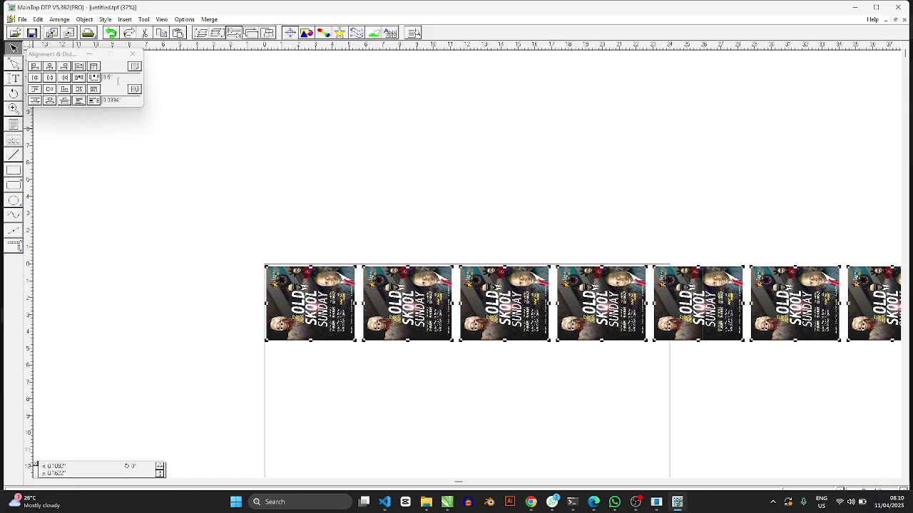
# Step: Redistribute the row with 0.1 spacing and delete the three posters past the page edge
pyautogui.moveTo(105, 79); pyautogui.dragTo(128, 79)
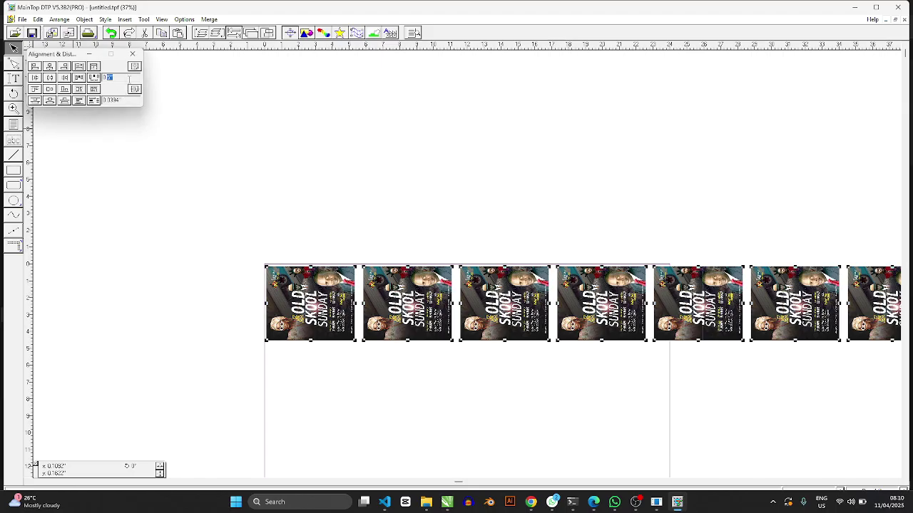
pyautogui.write('0.1')
pyautogui.click(94, 77)
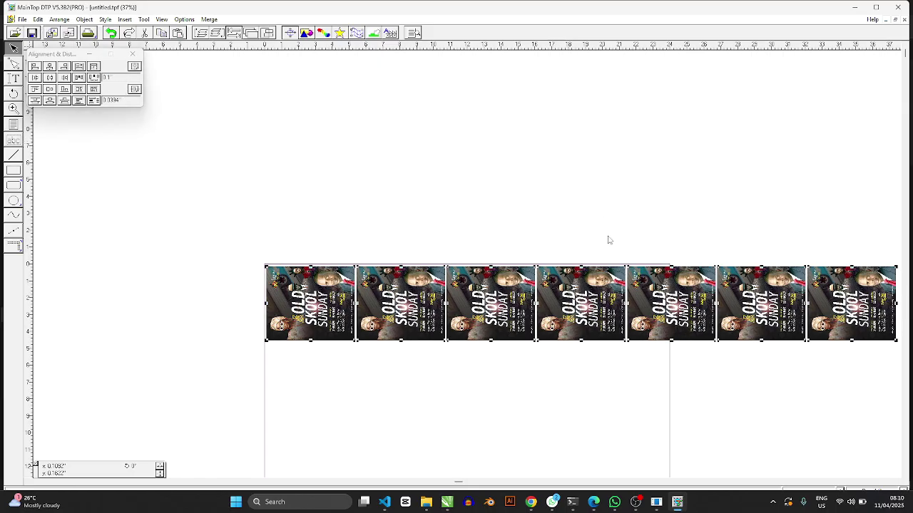
pyautogui.moveTo(623, 235); pyautogui.dragTo(760, 379)
pyautogui.press('Delete')
# Step: Group the four remaining posters and select the row to set its vertical spacing
pyautogui.scroll(-2, 566, 259)
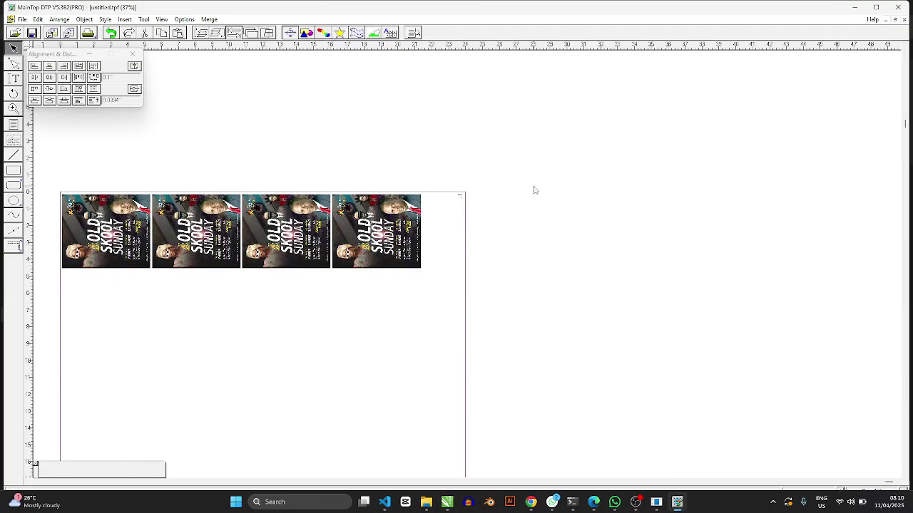
pyautogui.moveTo(536, 187); pyautogui.dragTo(22, 305)
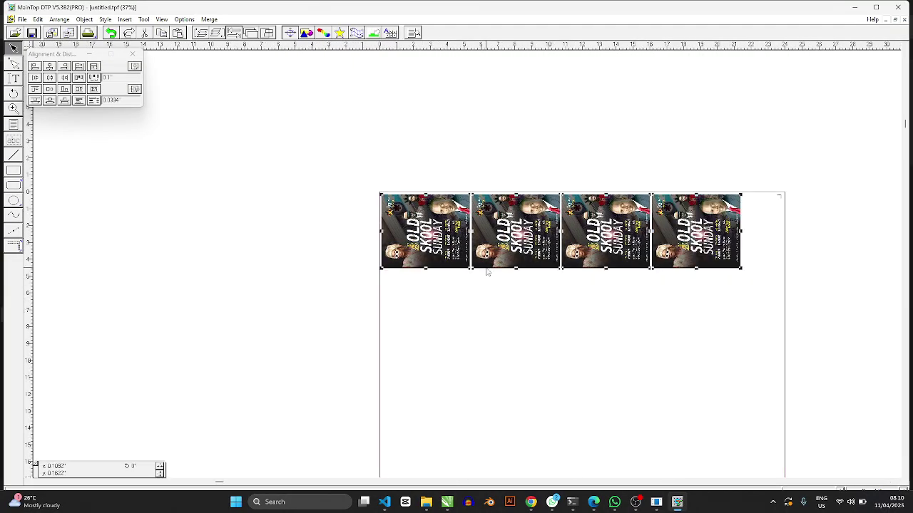
pyautogui.hotkey('ctrl', 'g')
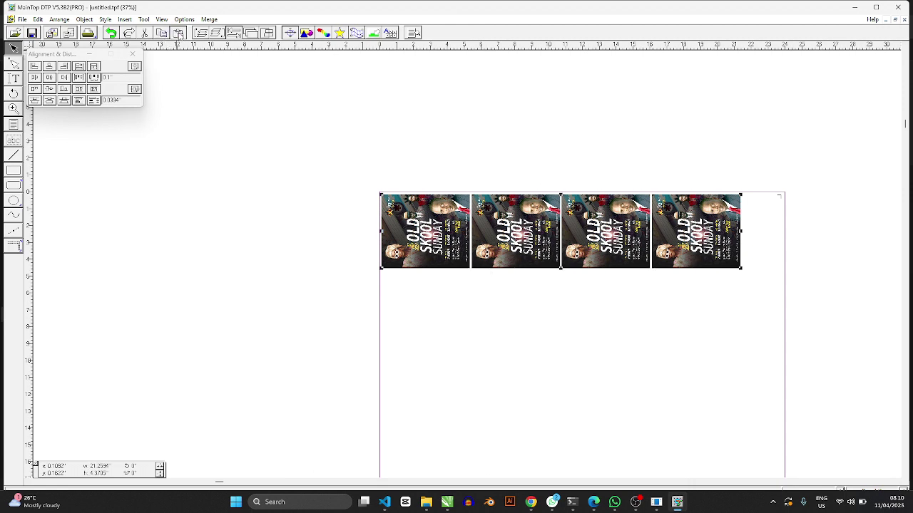
pyautogui.moveTo(347, 166); pyautogui.dragTo(811, 345)
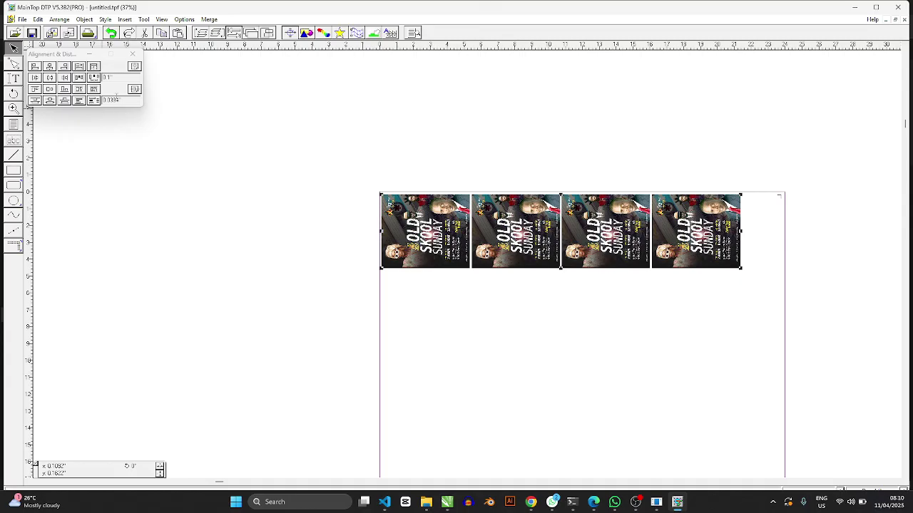
pyautogui.click(56, 90)
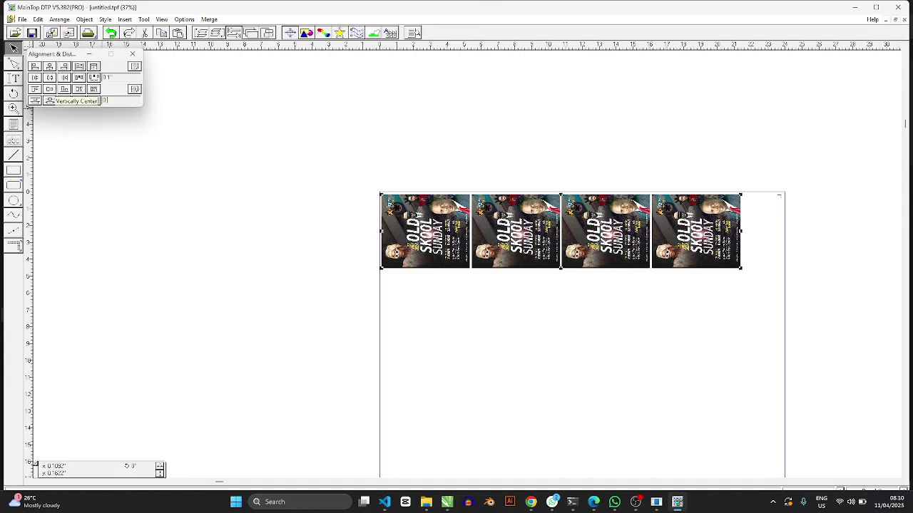
pyautogui.click(93, 100)
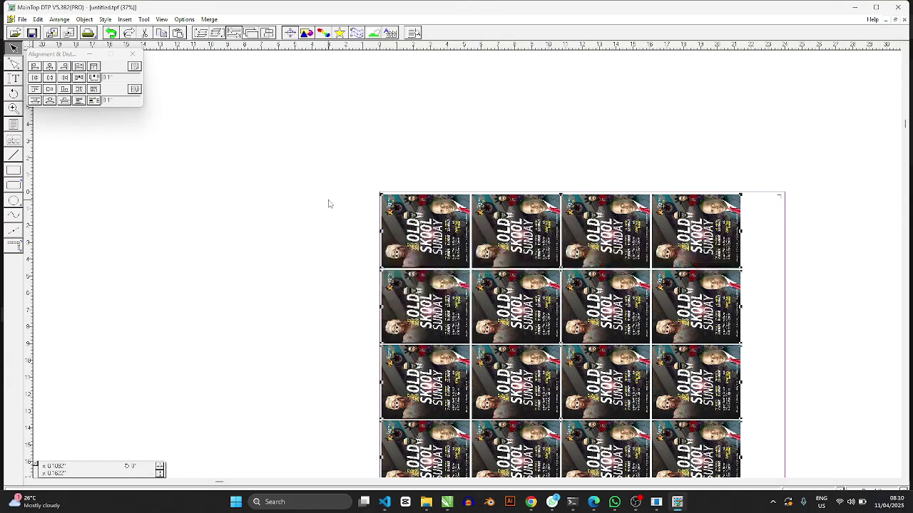
pyautogui.scroll(-5, 535, 267)
pyautogui.scroll(-2, 535, 267)
pyautogui.scroll(5, 542, 278)
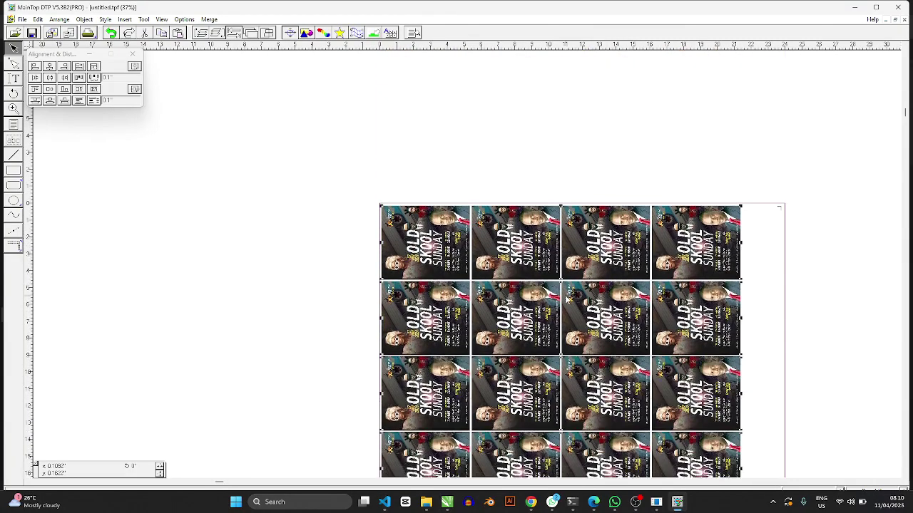
pyautogui.scroll(-2, 725, 465)
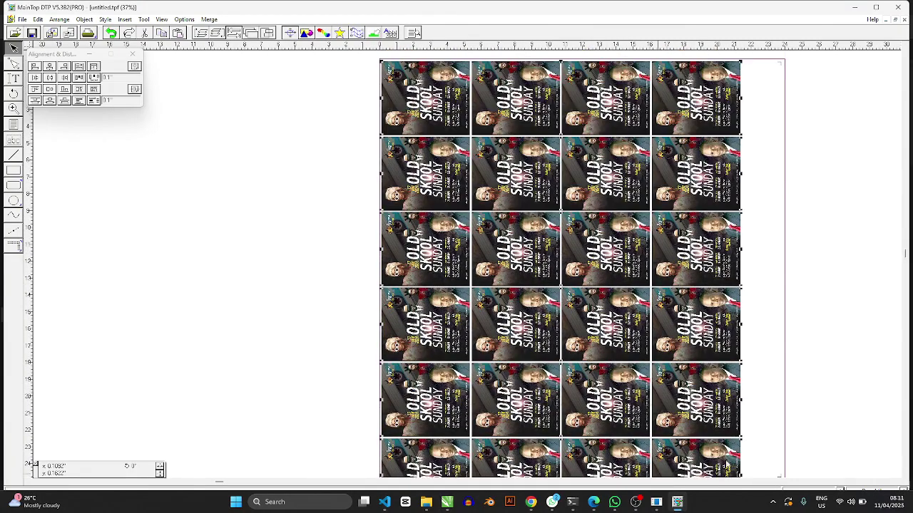
pyautogui.click(896, 482)
pyautogui.click(896, 483)
pyautogui.click(896, 483)
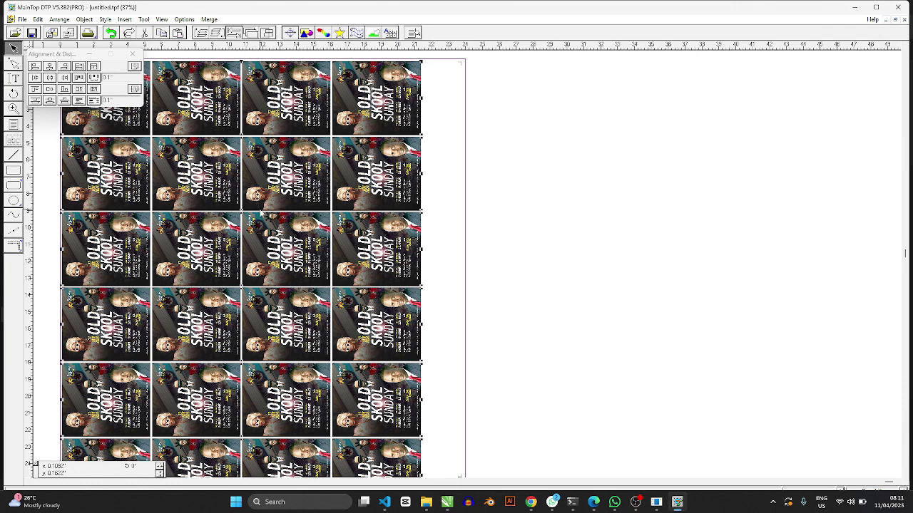
pyautogui.scroll(-5, 476, 280)
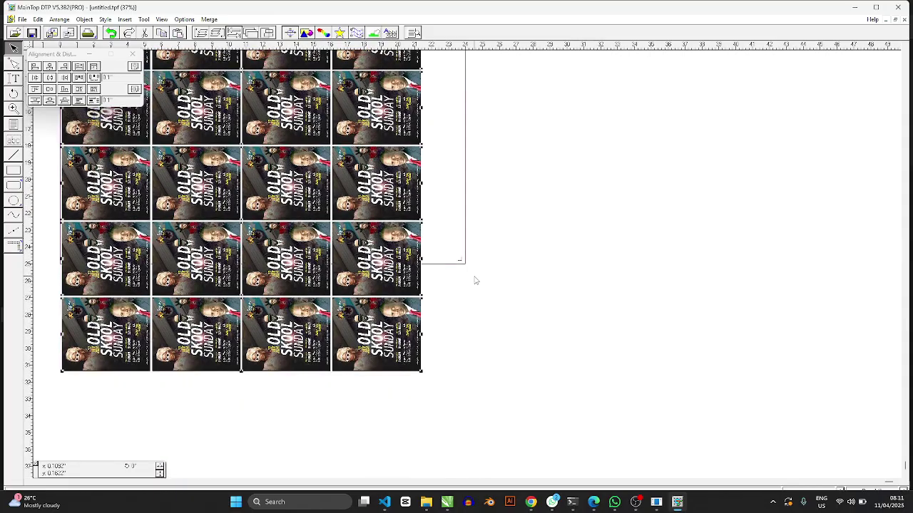